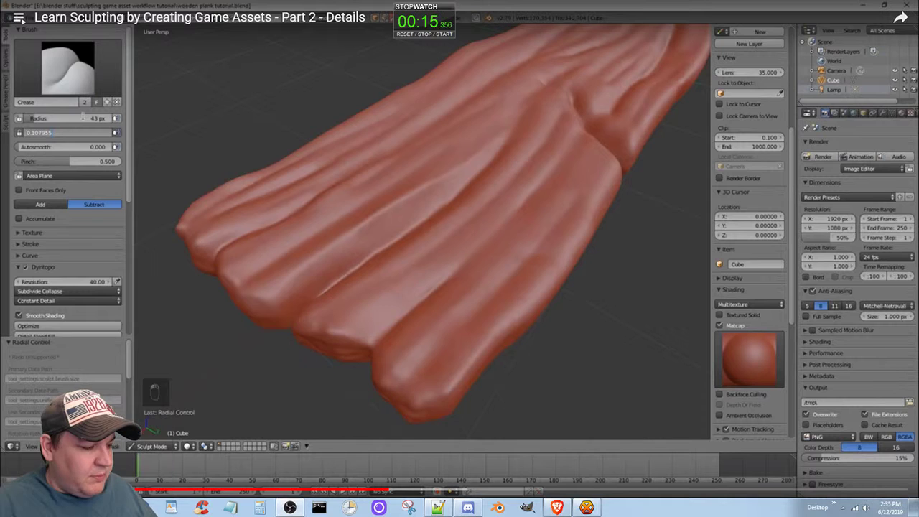
pyautogui.click(141, 508)
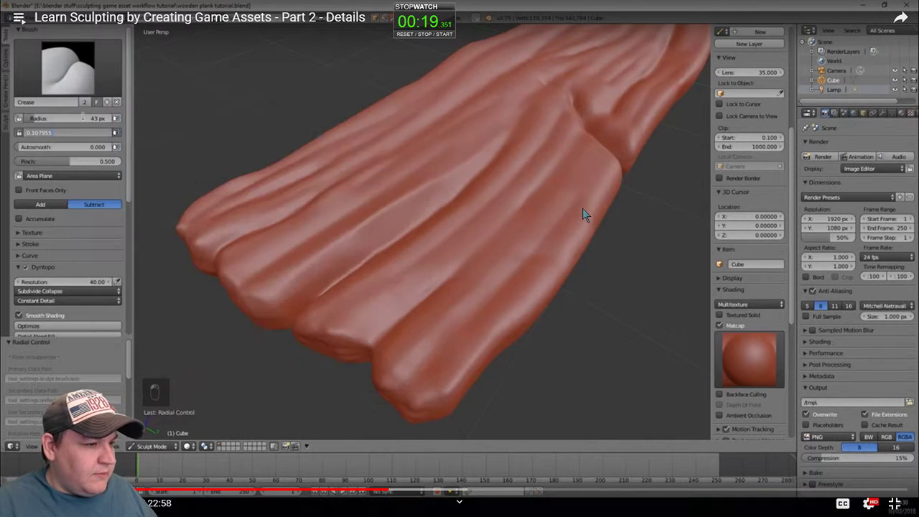
pyautogui.click(582, 213)
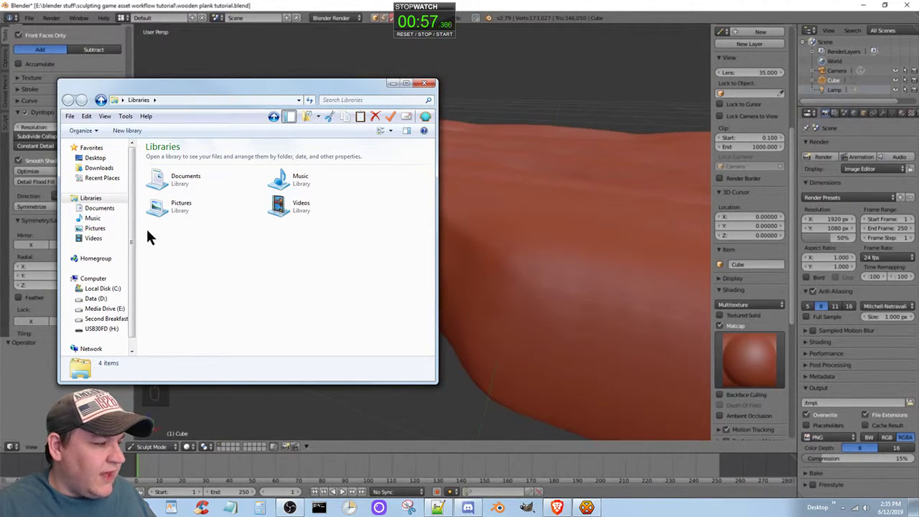
# Look up the update recordings in the Vlog folder of the Videos library, then return to the plank sculpt
pyautogui.click(93, 238)
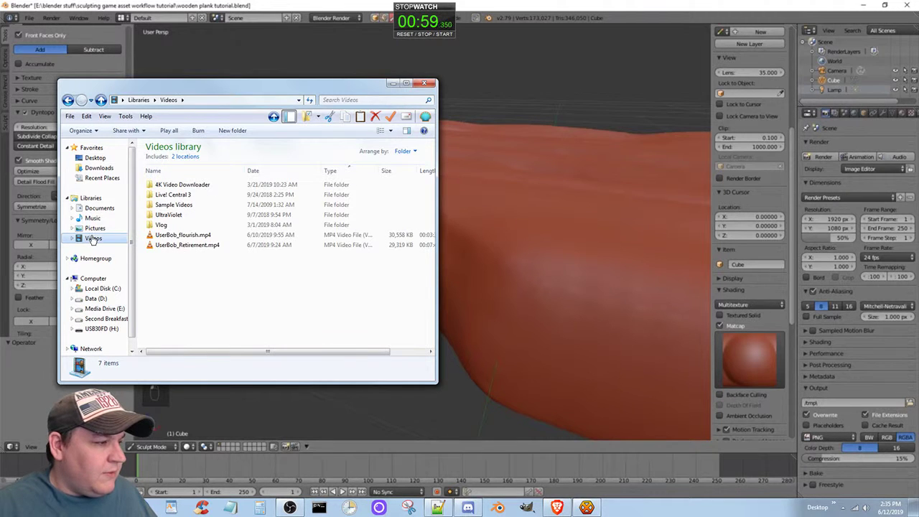
pyautogui.doubleClick(174, 224)
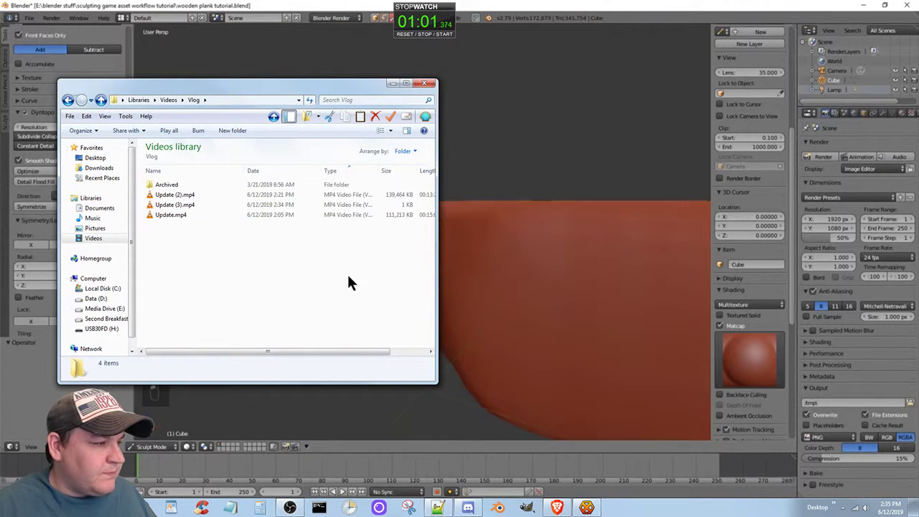
pyautogui.click(393, 82)
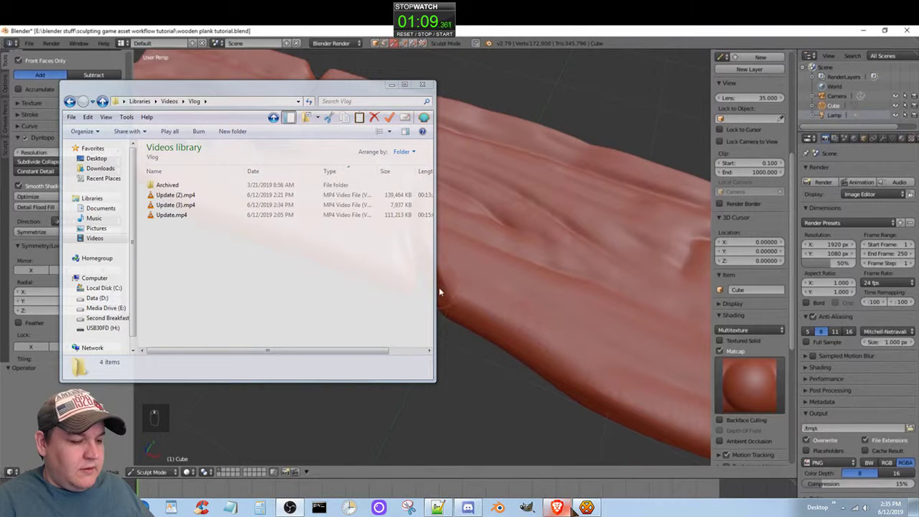
pyautogui.click(563, 507)
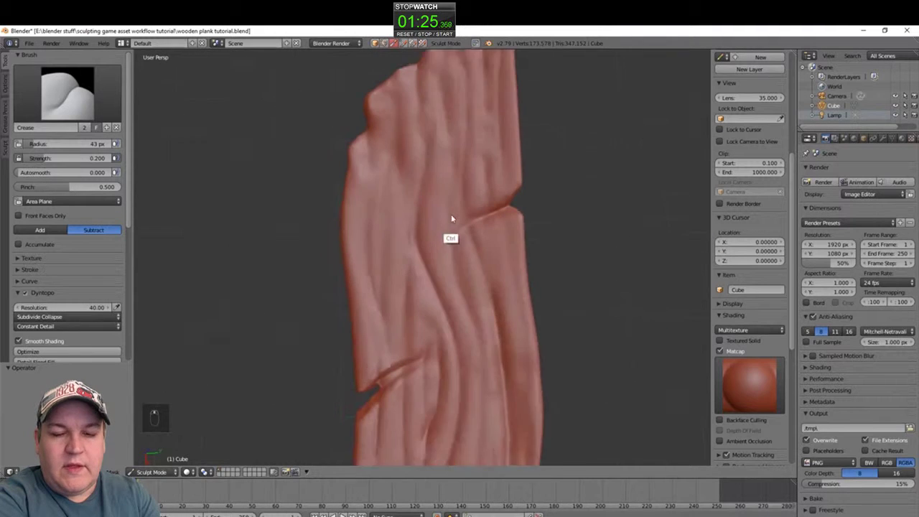
# Sculpt wood grain along the plank's top surface near the notch with the Crease brush at a 43 px radius
pyautogui.keyDown('shift'); pyautogui.moveTo(388, 97); pyautogui.dragTo(392, 139, button='middle'); pyautogui.keyUp('shift')
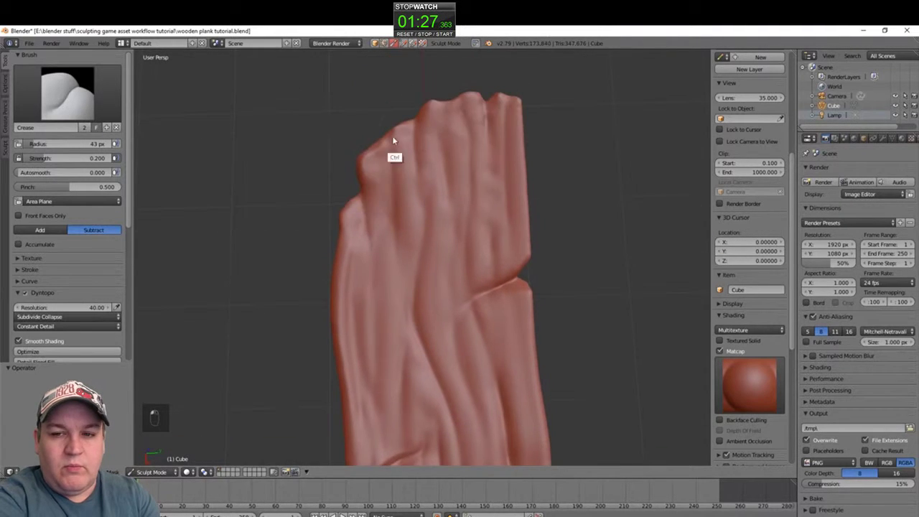
pyautogui.moveTo(459, 205)
pyautogui.keyDown('shift'); pyautogui.mouseDown(button='middle')
pyautogui.moveTo(441, 158)
pyautogui.moveTo(445, 248)
pyautogui.moveTo(543, 198)
pyautogui.moveTo(472, 268)
pyautogui.moveTo(517, 224)
pyautogui.moveTo(488, 260)
pyautogui.moveTo(459, 266)
pyautogui.moveTo(501, 246)
pyautogui.moveTo(495, 238)
pyautogui.mouseUp(button='middle'); pyautogui.keyUp('shift')
pyautogui.scroll(6, 494, 230)
pyautogui.moveTo(437, 255)
pyautogui.keyDown('ctrl'); pyautogui.mouseDown()
pyautogui.moveTo(302, 326)
pyautogui.moveTo(485, 195)
pyautogui.moveTo(234, 337)
pyautogui.moveTo(435, 115)
pyautogui.mouseUp(); pyautogui.keyUp('ctrl')
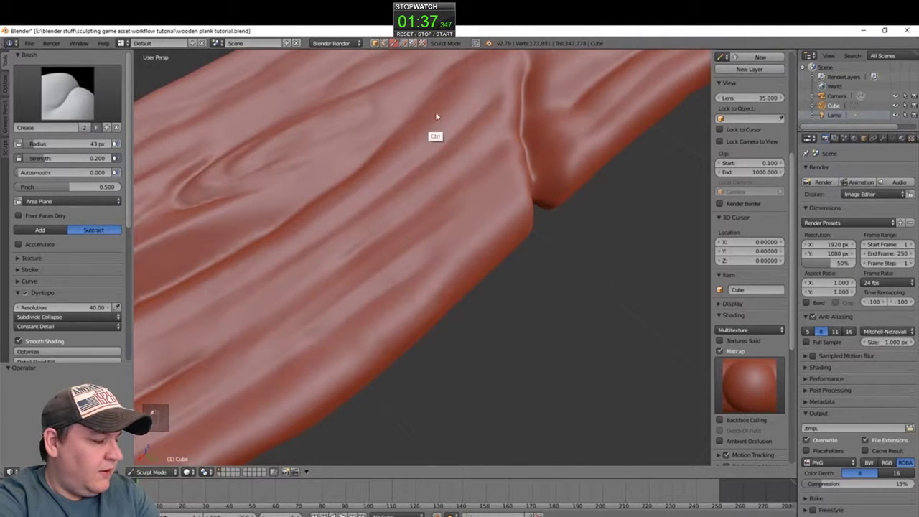
# Enlarge the Crease brush radius to 67 px and sculpt grain along the plank's long edge beside the notch
pyautogui.keyDown('shift'); pyautogui.moveTo(467, 279); pyautogui.dragTo(500, 192, button='middle'); pyautogui.keyUp('shift')
pyautogui.scroll(-2, 506, 176)
pyautogui.press('f')
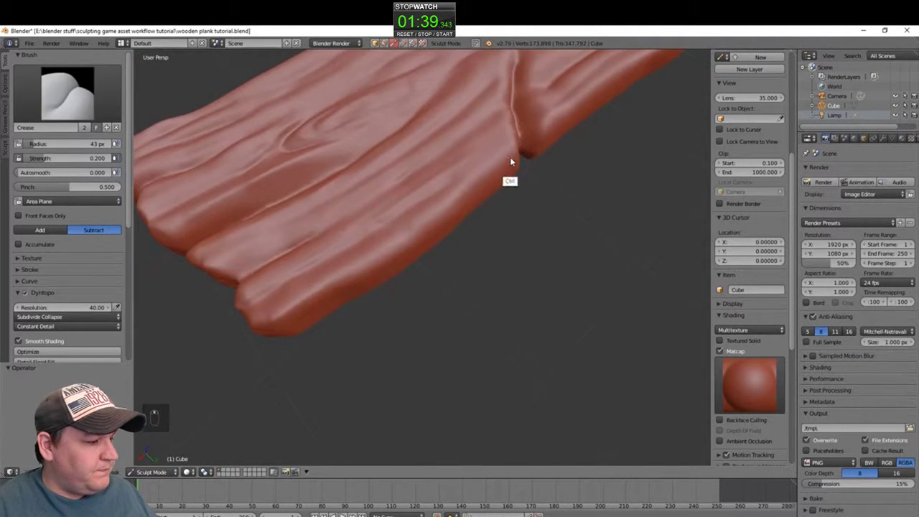
pyautogui.click(446, 218)
pyautogui.press('f')
pyautogui.click(492, 184)
pyautogui.moveTo(457, 202)
pyautogui.keyDown('ctrl'); pyautogui.mouseDown()
pyautogui.moveTo(374, 239)
pyautogui.moveTo(294, 302)
pyautogui.mouseUp(); pyautogui.keyUp('ctrl')
pyautogui.moveTo(418, 257)
pyautogui.mouseDown(button='middle')
pyautogui.moveTo(403, 188)
pyautogui.moveTo(387, 264)
pyautogui.mouseUp(button='middle')
pyautogui.keyDown('shift'); pyautogui.moveTo(474, 208); pyautogui.dragTo(288, 251, button='middle'); pyautogui.keyUp('shift')
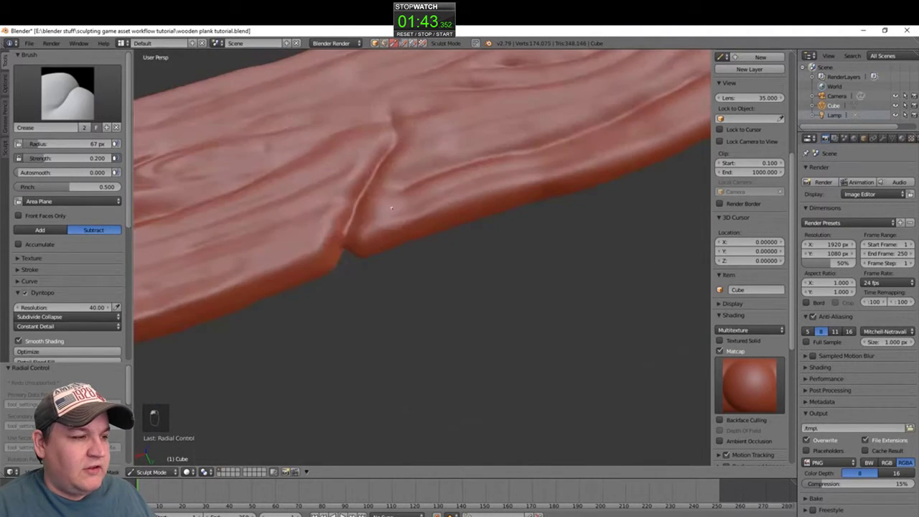
# Extend the broad grain creases past the notch and along the adjoining long edge of the plank
pyautogui.scroll(2, 288, 215)
pyautogui.keyDown('ctrl'); pyautogui.moveTo(275, 195); pyautogui.dragTo(327, 151); pyautogui.keyUp('ctrl')
pyautogui.moveTo(532, 173)
pyautogui.keyDown('shift'); pyautogui.mouseDown(button='middle')
pyautogui.moveTo(422, 198)
pyautogui.moveTo(524, 173)
pyautogui.moveTo(431, 222)
pyautogui.mouseUp(button='middle'); pyautogui.keyUp('shift')
pyautogui.scroll(-3, 533, 162)
pyautogui.keyDown('ctrl'); pyautogui.moveTo(517, 151); pyautogui.dragTo(424, 218); pyautogui.keyUp('ctrl')
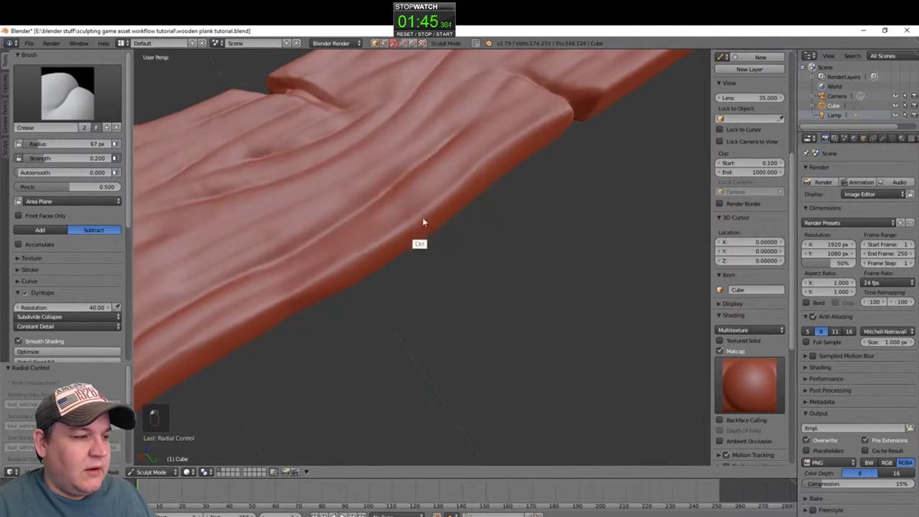
pyautogui.keyDown('shift'); pyautogui.moveTo(604, 122); pyautogui.dragTo(424, 220, button='middle'); pyautogui.keyUp('shift')
pyautogui.keyDown('ctrl'); pyautogui.moveTo(429, 220); pyautogui.dragTo(488, 190); pyautogui.keyUp('ctrl')
# Shape the splintered end of the plank with broad Crease strokes
pyautogui.scroll(1, 496, 187)
pyautogui.moveTo(620, 128)
pyautogui.mouseDown(button='middle')
pyautogui.moveTo(542, 266)
pyautogui.moveTo(431, 187)
pyautogui.mouseUp(button='middle')
pyautogui.scroll(2, 460, 215)
pyautogui.keyDown('ctrl'); pyautogui.moveTo(480, 239); pyautogui.dragTo(489, 218); pyautogui.keyUp('ctrl')
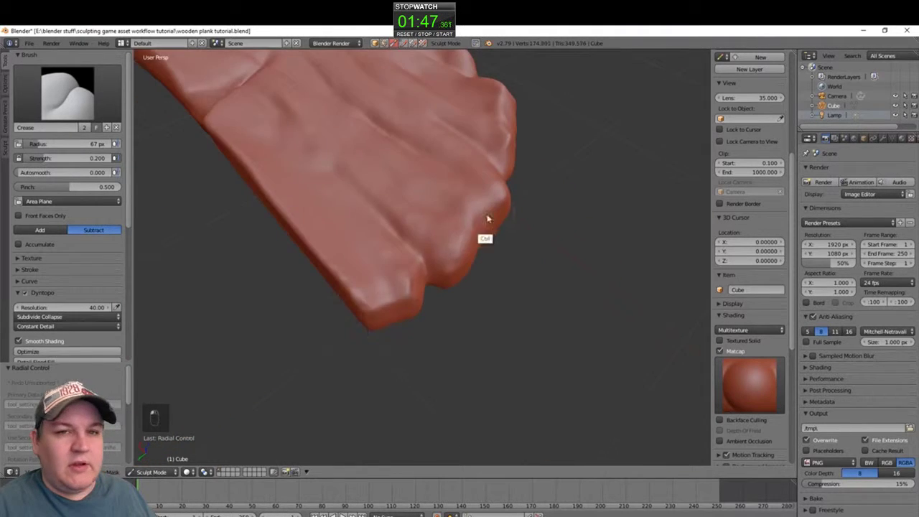
# Sculpt broad grain creases along the rounded long edge between the plank's notches
pyautogui.moveTo(423, 219)
pyautogui.mouseDown(button='middle')
pyautogui.moveTo(495, 214)
pyautogui.moveTo(453, 214)
pyautogui.moveTo(408, 295)
pyautogui.moveTo(424, 359)
pyautogui.mouseUp(button='middle')
pyautogui.keyDown('shift'); pyautogui.moveTo(460, 208); pyautogui.dragTo(309, 291, button='middle'); pyautogui.keyUp('shift')
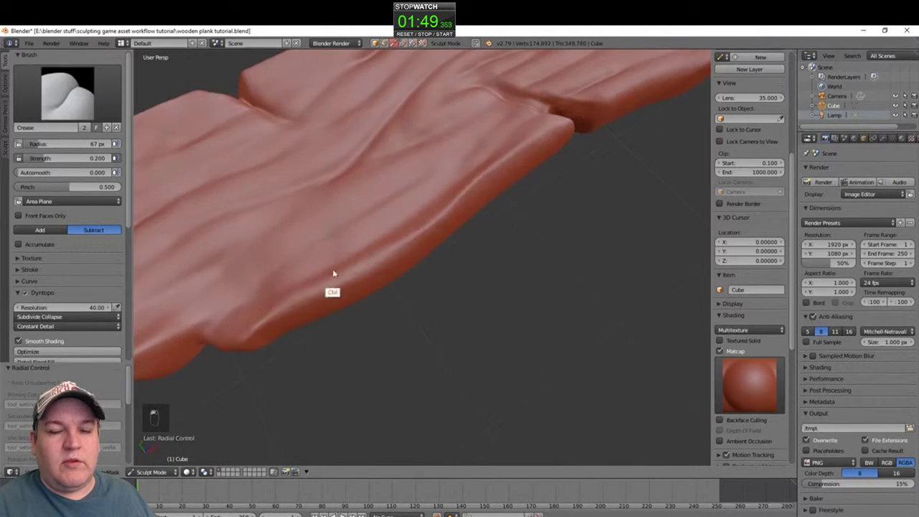
pyautogui.keyDown('ctrl'); pyautogui.moveTo(332, 273); pyautogui.dragTo(476, 231); pyautogui.keyUp('ctrl')
pyautogui.keyDown('shift'); pyautogui.moveTo(596, 107); pyautogui.dragTo(424, 233, button='middle'); pyautogui.keyUp('shift')
pyautogui.keyDown('shift'); pyautogui.moveTo(589, 162); pyautogui.dragTo(413, 276, button='middle'); pyautogui.keyUp('shift')
pyautogui.keyDown('ctrl'); pyautogui.moveTo(413, 276); pyautogui.dragTo(639, 126); pyautogui.keyUp('ctrl')
# Reduce the Crease brush radius to 21 px and sculpt finer grain on the top surface beside the deep notch
pyautogui.scroll(-4, 431, 323)
pyautogui.moveTo(349, 415); pyautogui.dragTo(467, 294, button='middle')
pyautogui.keyDown('shift'); pyautogui.moveTo(467, 280); pyautogui.dragTo(534, 203, button='middle'); pyautogui.keyUp('shift')
pyautogui.scroll(4, 503, 237)
pyautogui.moveTo(480, 269)
pyautogui.mouseDown(button='middle')
pyautogui.moveTo(450, 229)
pyautogui.moveTo(470, 254)
pyautogui.mouseUp(button='middle')
pyautogui.press('f')
pyautogui.click(433, 241)
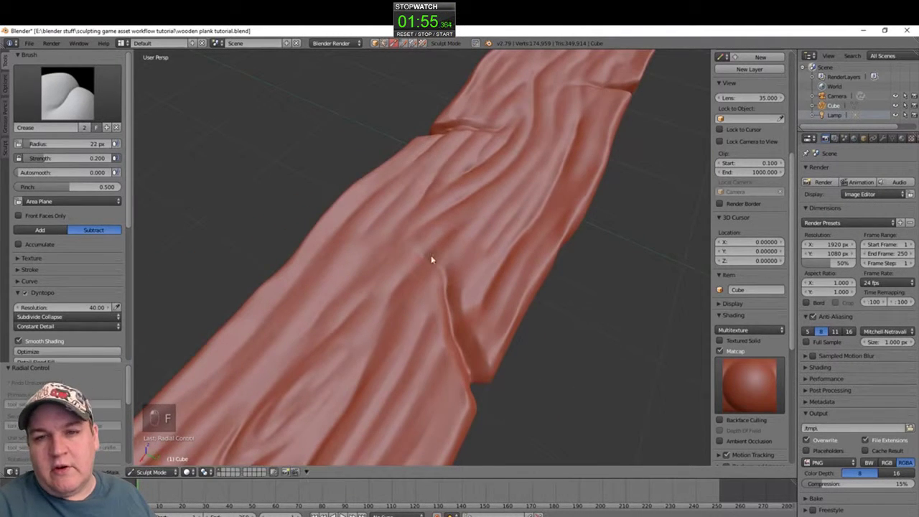
pyautogui.moveTo(486, 207)
pyautogui.keyDown('ctrl'); pyautogui.mouseDown()
pyautogui.moveTo(433, 253)
pyautogui.moveTo(407, 331)
pyautogui.mouseUp(); pyautogui.keyUp('ctrl')
# Add fine grain lines around the knot near the plank's splintered end
pyautogui.moveTo(446, 359)
pyautogui.keyDown('shift'); pyautogui.mouseDown(button='middle')
pyautogui.moveTo(421, 221)
pyautogui.moveTo(569, 187)
pyautogui.moveTo(307, 365)
pyautogui.mouseUp(button='middle'); pyautogui.keyUp('shift')
pyautogui.keyDown('ctrl'); pyautogui.moveTo(424, 202); pyautogui.dragTo(352, 226); pyautogui.keyUp('ctrl')
pyautogui.moveTo(352, 226); pyautogui.dragTo(453, 208, button='middle')
pyautogui.moveTo(452, 208)
pyautogui.keyDown('ctrl'); pyautogui.mouseDown()
pyautogui.moveTo(432, 166)
pyautogui.moveTo(474, 214)
pyautogui.mouseUp(); pyautogui.keyUp('ctrl')
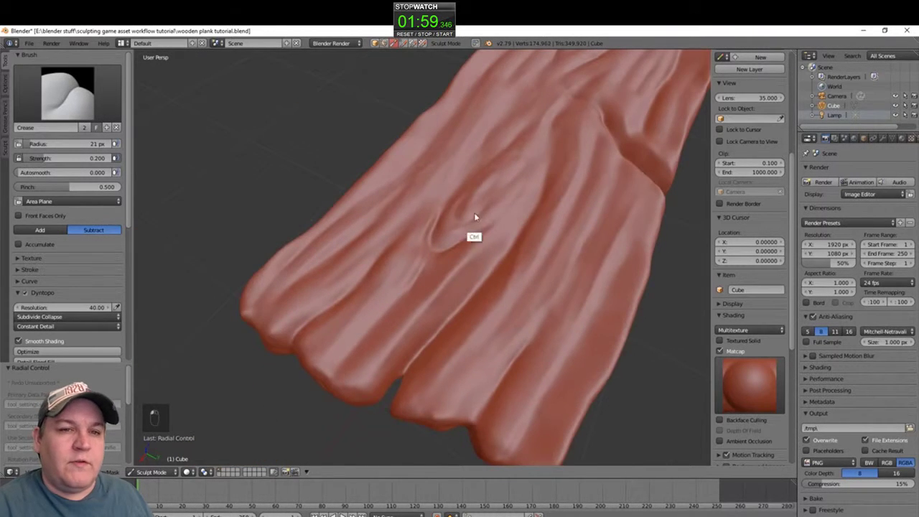
# Carve fine oval grain lines forming a knot on the plank's middle section, below the side notch
pyautogui.keyDown('shift'); pyautogui.moveTo(551, 207); pyautogui.dragTo(418, 314, button='middle'); pyautogui.keyUp('shift')
pyautogui.keyDown('shift'); pyautogui.moveTo(553, 94); pyautogui.dragTo(407, 244, button='middle'); pyautogui.keyUp('shift')
pyautogui.hotkey('alt', 'f')
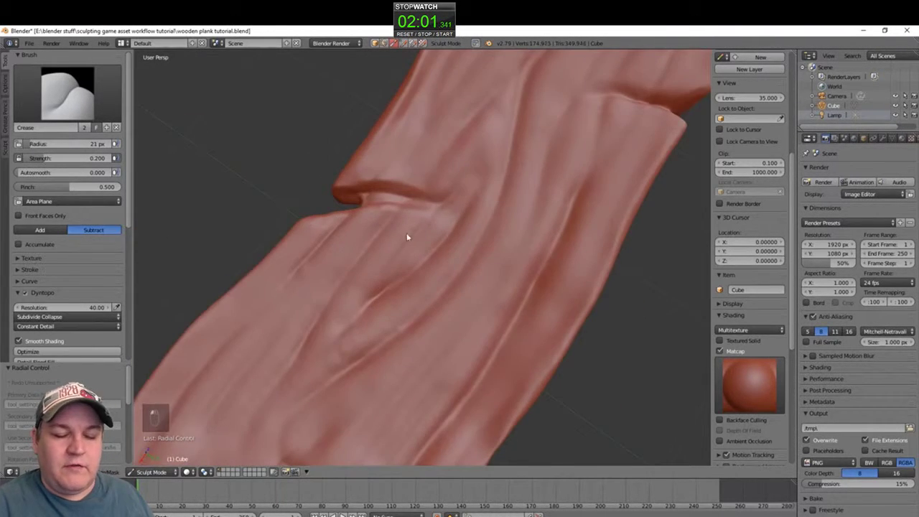
pyautogui.moveTo(406, 237); pyautogui.dragTo(341, 355)
pyautogui.moveTo(388, 309)
pyautogui.keyDown('ctrl'); pyautogui.mouseDown()
pyautogui.moveTo(379, 249)
pyautogui.moveTo(445, 314)
pyautogui.moveTo(509, 289)
pyautogui.moveTo(502, 349)
pyautogui.mouseUp(); pyautogui.keyUp('ctrl')
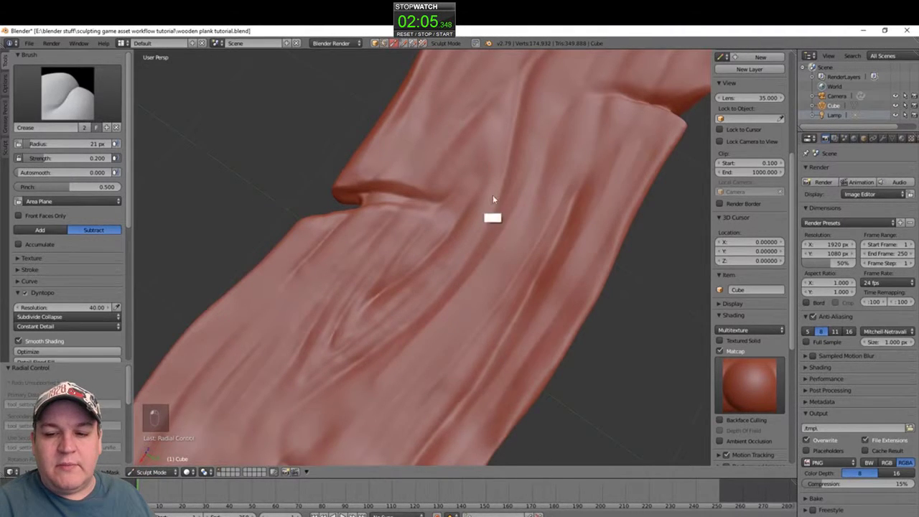
# Sculpt fine grain lines running into the splintered far end of the plank
pyautogui.keyDown('shift'); pyautogui.moveTo(492, 195); pyautogui.dragTo(432, 235, button='middle'); pyautogui.keyUp('shift')
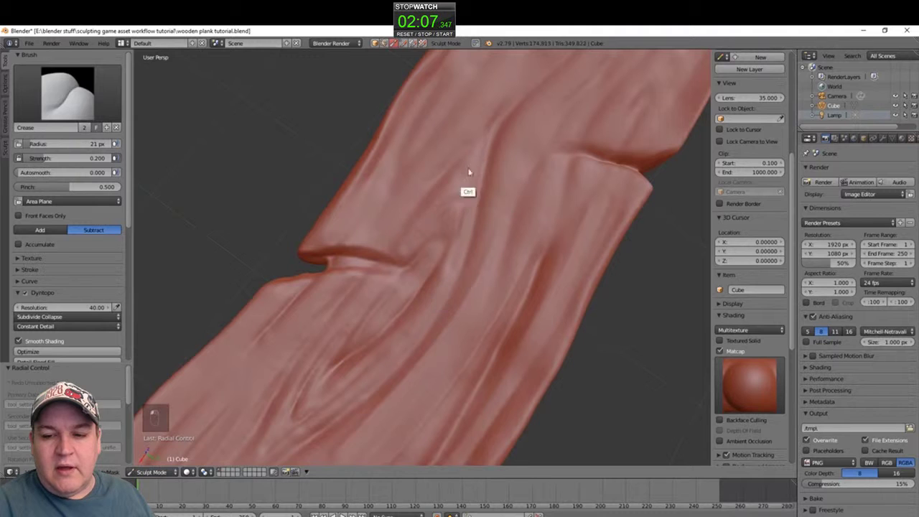
pyautogui.moveTo(469, 174)
pyautogui.mouseDown(button='middle')
pyautogui.moveTo(517, 117)
pyautogui.moveTo(461, 242)
pyautogui.moveTo(417, 211)
pyautogui.moveTo(511, 215)
pyautogui.moveTo(512, 232)
pyautogui.moveTo(478, 289)
pyautogui.moveTo(491, 265)
pyautogui.moveTo(471, 228)
pyautogui.mouseUp(button='middle')
pyautogui.scroll(2, 489, 266)
pyautogui.moveTo(360, 348)
pyautogui.mouseDown(button='middle')
pyautogui.moveTo(486, 232)
pyautogui.moveTo(400, 340)
pyautogui.moveTo(426, 150)
pyautogui.mouseUp(button='middle')
pyautogui.moveTo(330, 221); pyautogui.dragTo(384, 194, button='middle')
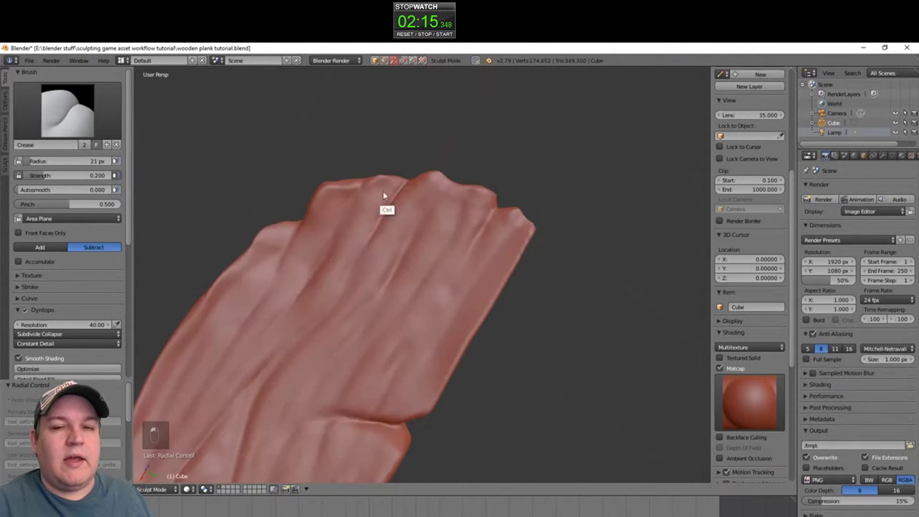
pyautogui.keyDown('ctrl'); pyautogui.moveTo(400, 244); pyautogui.dragTo(374, 288); pyautogui.keyUp('ctrl')
pyautogui.moveTo(530, 209); pyautogui.dragTo(571, 192, button='middle')
pyautogui.keyDown('ctrl'); pyautogui.moveTo(346, 237); pyautogui.dragTo(272, 349); pyautogui.keyUp('ctrl')
# Add fine grain strokes at the corner of the notch near the plank's far end
pyautogui.moveTo(402, 278); pyautogui.dragTo(398, 235, button='middle')
pyautogui.moveTo(445, 295); pyautogui.dragTo(419, 271, button='middle')
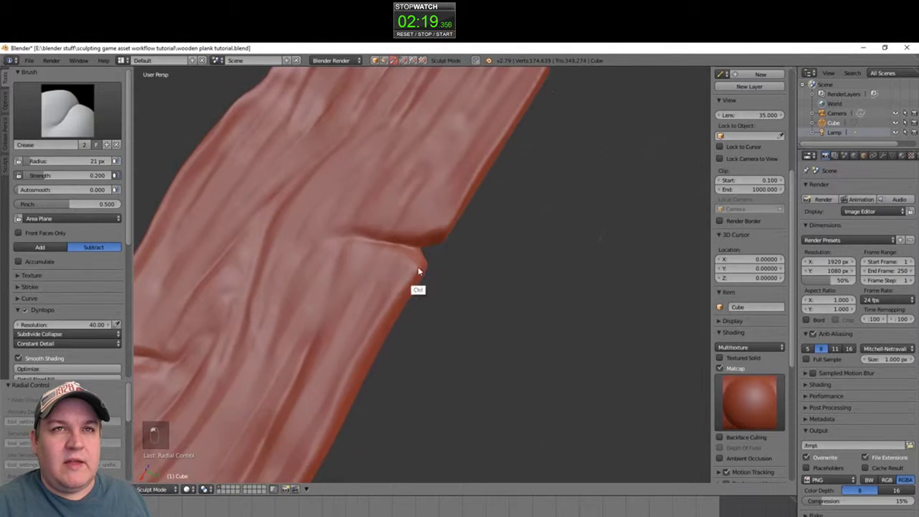
pyautogui.keyDown('ctrl'); pyautogui.moveTo(418, 271); pyautogui.dragTo(328, 310); pyautogui.keyUp('ctrl')
# Carve fine grain lines along the smooth outer edge of the plank's middle section
pyautogui.scroll(-5, 399, 316)
pyautogui.moveTo(399, 317)
pyautogui.keyDown('shift'); pyautogui.mouseDown(button='middle')
pyautogui.moveTo(455, 218)
pyautogui.moveTo(469, 268)
pyautogui.mouseUp(button='middle'); pyautogui.keyUp('shift')
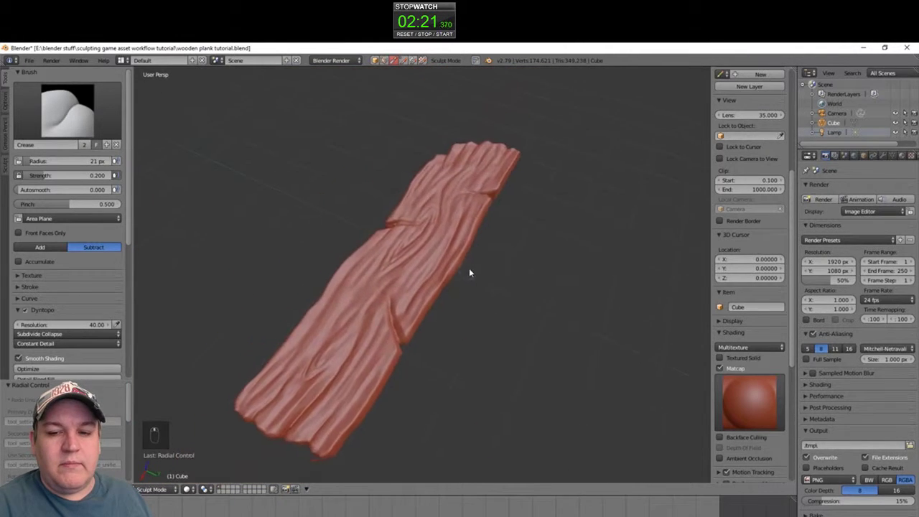
pyautogui.moveTo(441, 316)
pyautogui.mouseDown(button='middle')
pyautogui.moveTo(470, 271)
pyautogui.moveTo(437, 316)
pyautogui.mouseUp(button='middle')
pyautogui.scroll(2, 366, 227)
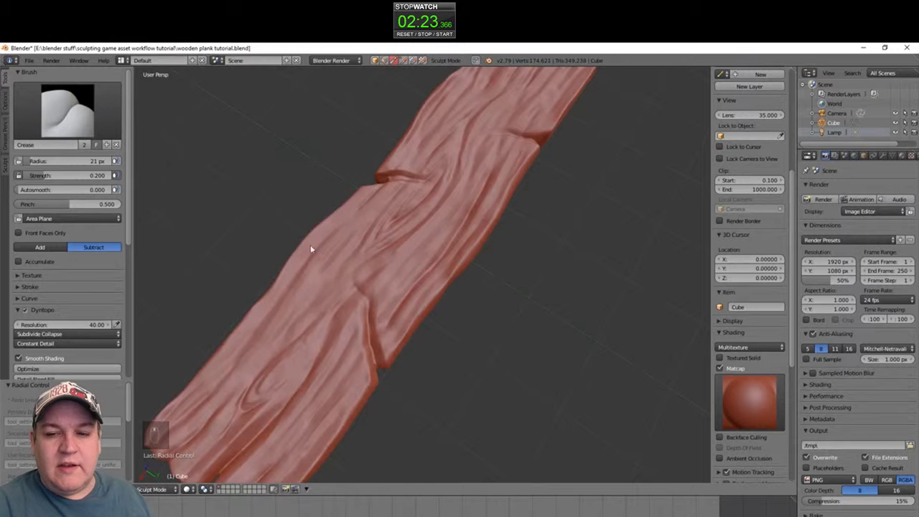
pyautogui.scroll(4, 456, 249)
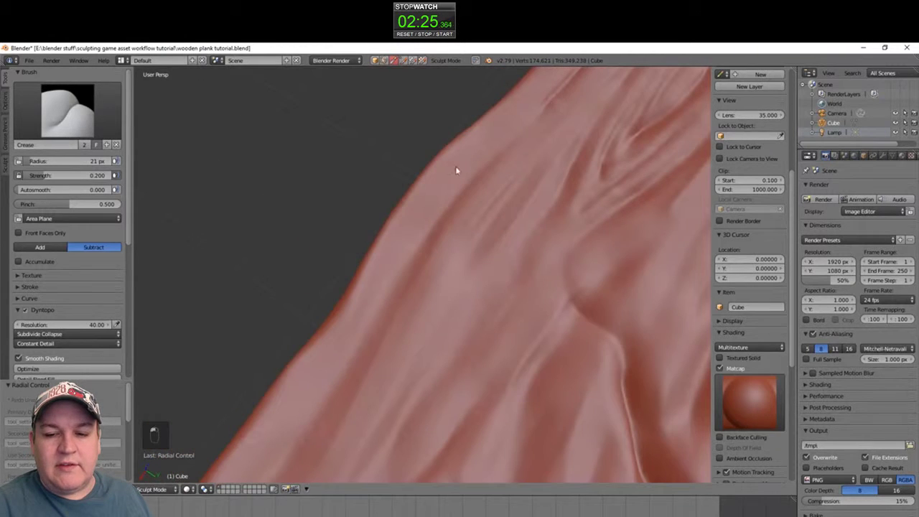
pyautogui.moveTo(457, 170); pyautogui.dragTo(368, 289)
pyautogui.keyDown('shift'); pyautogui.moveTo(506, 212); pyautogui.dragTo(496, 165, button='middle'); pyautogui.keyUp('shift')
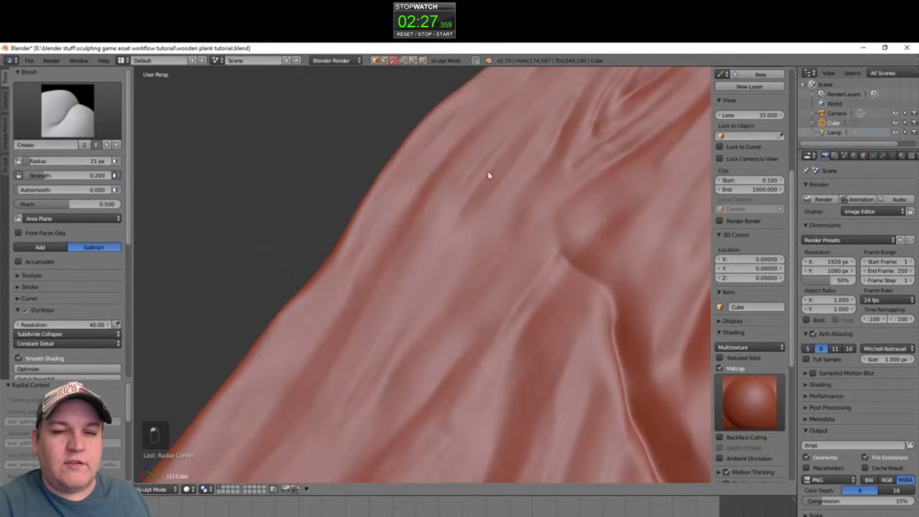
pyautogui.moveTo(488, 172); pyautogui.dragTo(454, 223)
# Sharpen the inner walls of the deep side notch with fine Crease strokes
pyautogui.moveTo(447, 237)
pyautogui.keyDown('ctrl'); pyautogui.mouseDown(button='middle')
pyautogui.moveTo(438, 306)
pyautogui.moveTo(482, 230)
pyautogui.mouseUp(button='middle'); pyautogui.keyUp('ctrl')
pyautogui.moveTo(542, 251); pyautogui.dragTo(420, 310, button='middle')
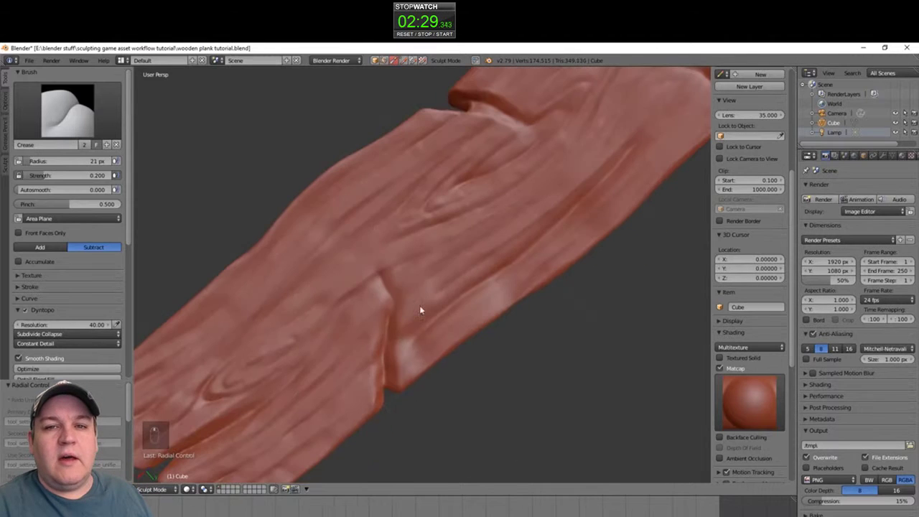
pyautogui.keyDown('ctrl'); pyautogui.moveTo(383, 323); pyautogui.dragTo(394, 365); pyautogui.keyUp('ctrl')
pyautogui.keyDown('shift'); pyautogui.moveTo(394, 365); pyautogui.dragTo(503, 237, button='middle'); pyautogui.keyUp('shift')
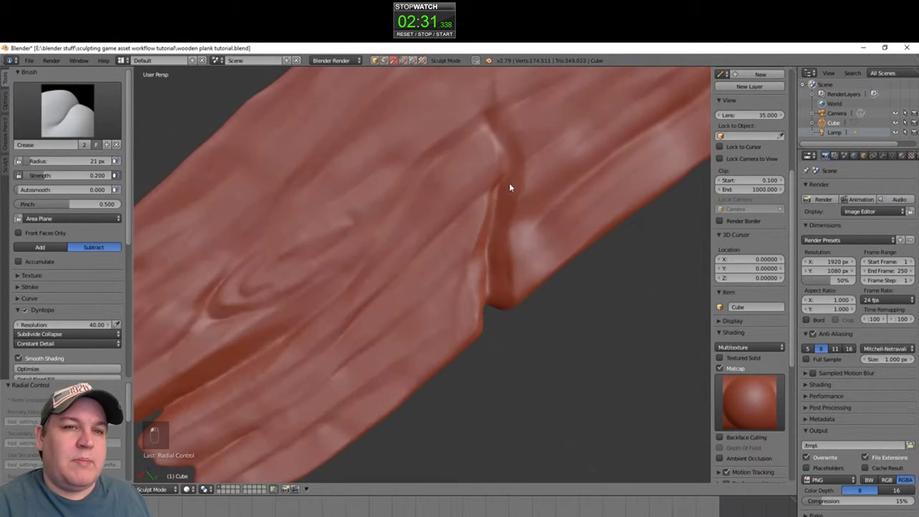
pyautogui.keyDown('ctrl'); pyautogui.moveTo(516, 212); pyautogui.dragTo(512, 273); pyautogui.keyUp('ctrl')
pyautogui.moveTo(562, 218)
pyautogui.keyDown('ctrl'); pyautogui.mouseDown(button='middle')
pyautogui.moveTo(487, 255)
pyautogui.moveTo(493, 343)
pyautogui.moveTo(359, 227)
pyautogui.moveTo(434, 240)
pyautogui.mouseUp(button='middle'); pyautogui.keyUp('ctrl')
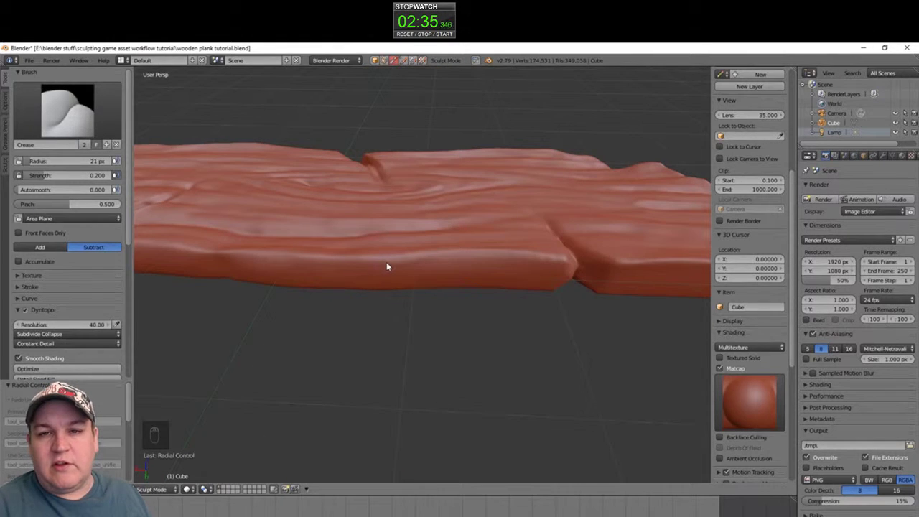
# Carve a small nick across the plank's side edge between the notches with the Crease brush
pyautogui.keyDown('ctrl'); pyautogui.moveTo(388, 265); pyautogui.dragTo(363, 270, button='middle'); pyautogui.keyUp('ctrl')
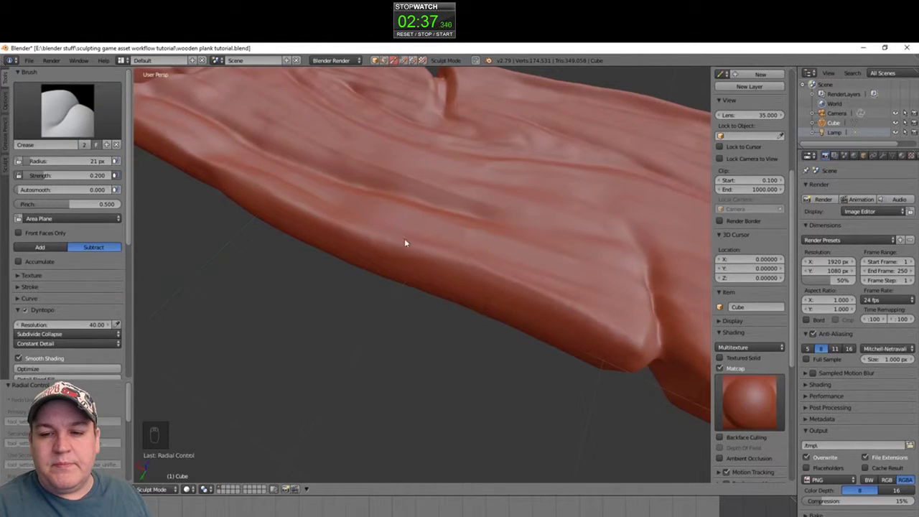
pyautogui.moveTo(405, 238); pyautogui.dragTo(407, 215, button='middle')
pyautogui.moveTo(405, 238)
pyautogui.mouseDown()
pyautogui.moveTo(405, 285)
pyautogui.moveTo(407, 234)
pyautogui.mouseUp()
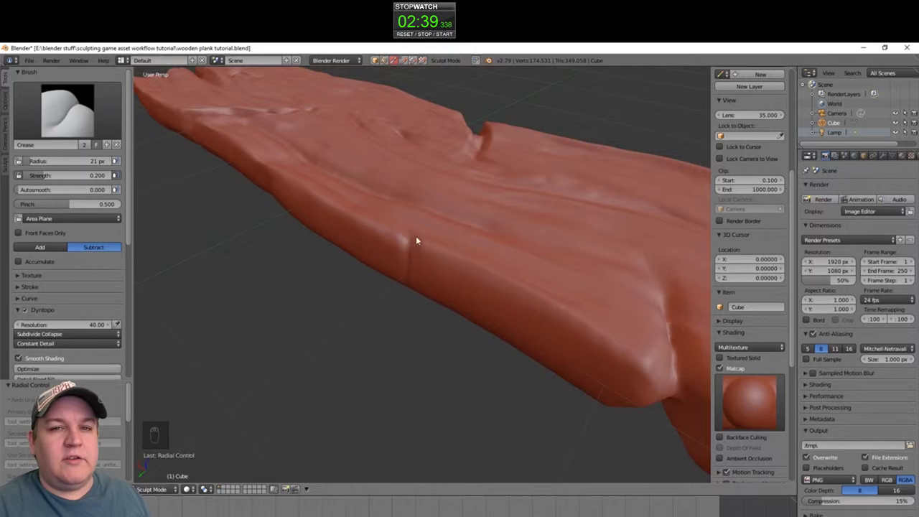
pyautogui.moveTo(415, 240)
pyautogui.mouseDown(button='middle')
pyautogui.moveTo(435, 255)
pyautogui.moveTo(428, 267)
pyautogui.moveTo(427, 250)
pyautogui.mouseUp(button='middle')
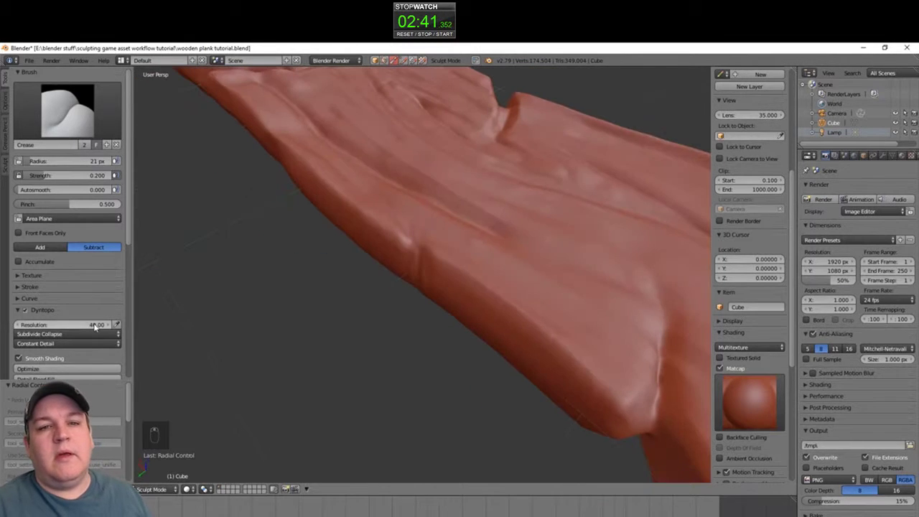
# With the Dyntopo resolution at 29.30 and a 44 px brush radius, deepen the side-edge nick and smooth it
pyautogui.press('f')
pyautogui.click(437, 251)
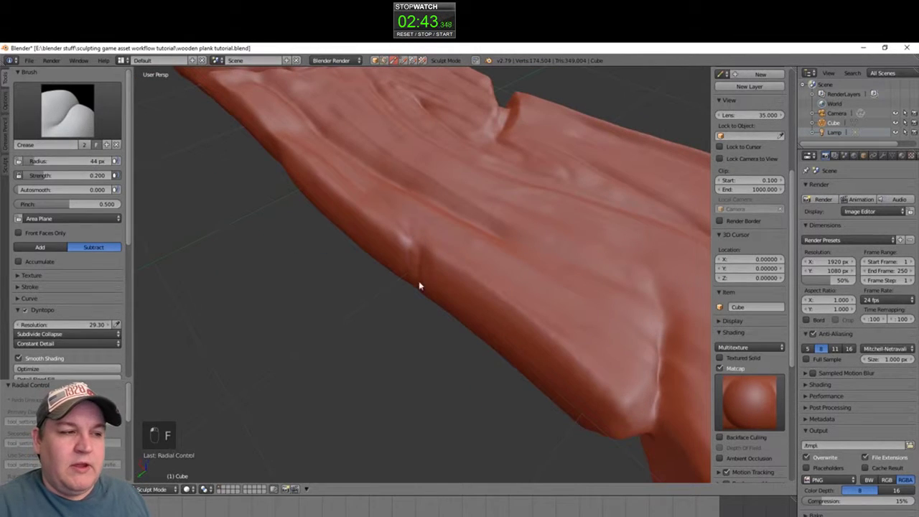
pyautogui.moveTo(407, 225); pyautogui.dragTo(423, 301)
pyautogui.moveTo(426, 265); pyautogui.dragTo(447, 274, button='middle')
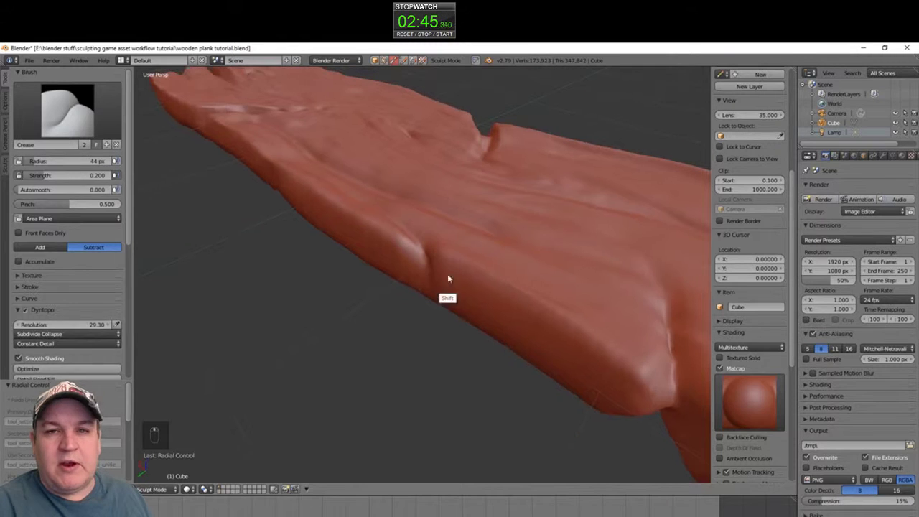
pyautogui.moveTo(447, 273)
pyautogui.keyDown('shift'); pyautogui.mouseDown()
pyautogui.moveTo(437, 301)
pyautogui.moveTo(431, 256)
pyautogui.mouseUp(); pyautogui.keyUp('shift')
# Switch to the SculptDraw brush, carve the side-edge nick deeper down the plank's thickness, and smooth its walls
pyautogui.click(67, 111)
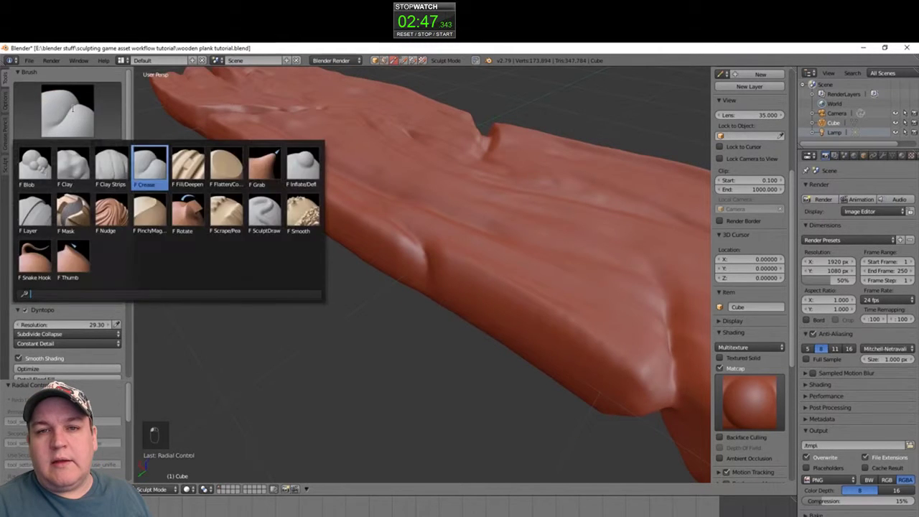
pyautogui.click(265, 214)
pyautogui.keyDown('ctrl'); pyautogui.moveTo(436, 248); pyautogui.dragTo(434, 298); pyautogui.keyUp('ctrl')
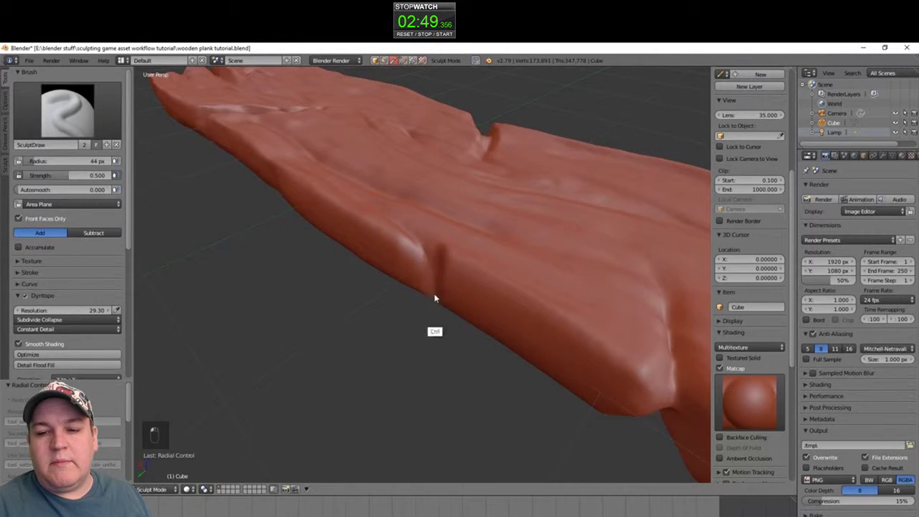
pyautogui.keyDown('ctrl'); pyautogui.moveTo(422, 230); pyautogui.dragTo(424, 318); pyautogui.keyUp('ctrl')
pyautogui.moveTo(425, 318)
pyautogui.mouseDown(button='middle')
pyautogui.moveTo(452, 283)
pyautogui.moveTo(457, 295)
pyautogui.mouseUp(button='middle')
pyautogui.keyDown('shift'); pyautogui.moveTo(456, 295); pyautogui.dragTo(460, 314); pyautogui.keyUp('shift')
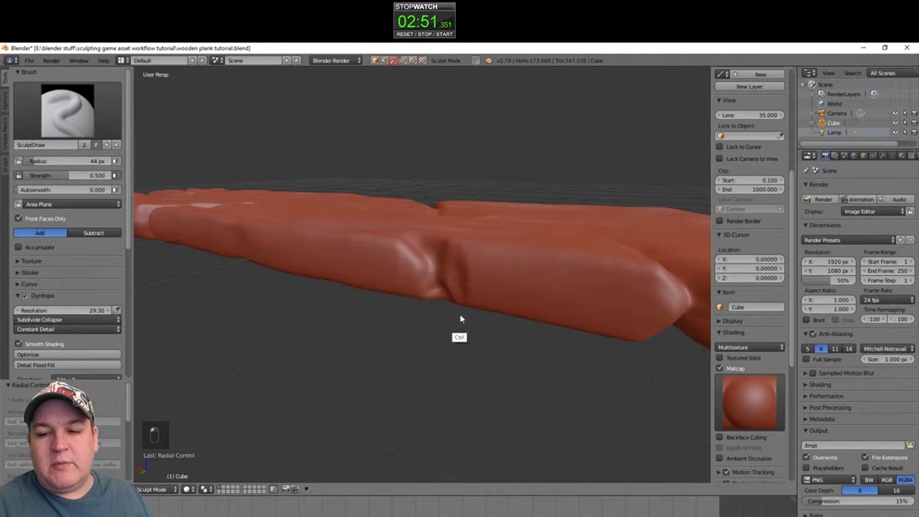
# Rework the walls of the side-edge nick with another SculptDraw stroke and smooth its rounded rim
pyautogui.moveTo(459, 315)
pyautogui.mouseDown(button='middle')
pyautogui.moveTo(452, 325)
pyautogui.moveTo(479, 312)
pyautogui.mouseUp(button='middle')
pyautogui.keyDown('shift'); pyautogui.moveTo(440, 246); pyautogui.dragTo(441, 267); pyautogui.keyUp('shift')
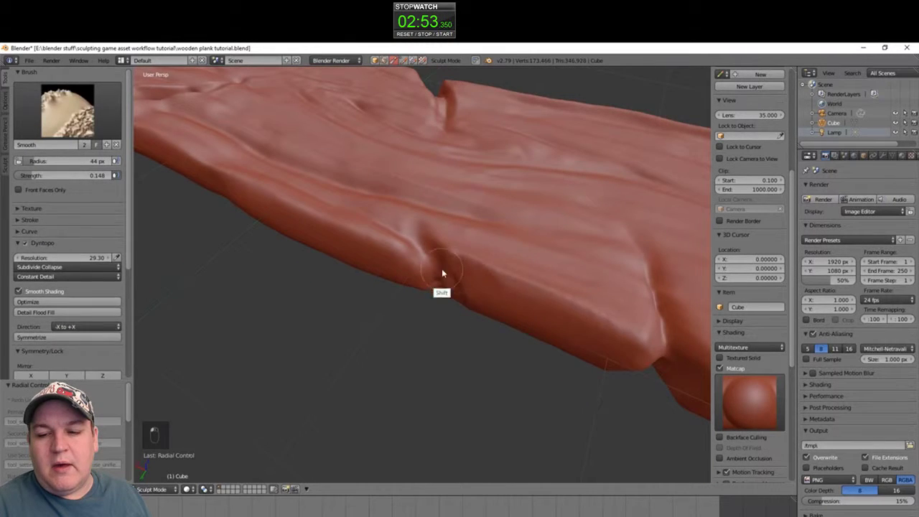
pyautogui.moveTo(442, 267)
pyautogui.mouseDown(button='middle')
pyautogui.moveTo(453, 298)
pyautogui.moveTo(407, 220)
pyautogui.mouseUp(button='middle')
pyautogui.moveTo(422, 302)
pyautogui.keyDown('ctrl'); pyautogui.mouseDown(button='middle')
pyautogui.moveTo(460, 240)
pyautogui.moveTo(423, 217)
pyautogui.mouseUp(button='middle'); pyautogui.keyUp('ctrl')
pyautogui.moveTo(419, 226)
pyautogui.mouseDown()
pyautogui.moveTo(424, 319)
pyautogui.moveTo(425, 288)
pyautogui.moveTo(412, 258)
pyautogui.moveTo(425, 298)
pyautogui.mouseUp()
pyautogui.moveTo(425, 288)
pyautogui.mouseDown(button='middle')
pyautogui.moveTo(392, 317)
pyautogui.moveTo(406, 327)
pyautogui.moveTo(469, 230)
pyautogui.moveTo(422, 303)
pyautogui.moveTo(413, 267)
pyautogui.mouseUp(button='middle')
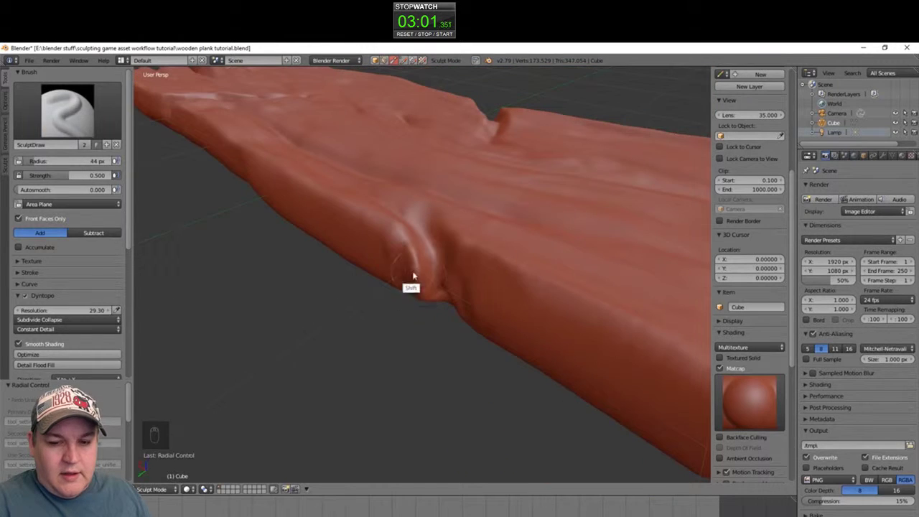
pyautogui.keyDown('shift'); pyautogui.moveTo(412, 273); pyautogui.dragTo(413, 263); pyautogui.keyUp('shift')
pyautogui.moveTo(413, 263)
pyautogui.mouseDown(button='middle')
pyautogui.moveTo(441, 305)
pyautogui.moveTo(418, 262)
pyautogui.mouseUp(button='middle')
pyautogui.keyDown('shift'); pyautogui.moveTo(418, 264); pyautogui.dragTo(417, 286); pyautogui.keyUp('shift')
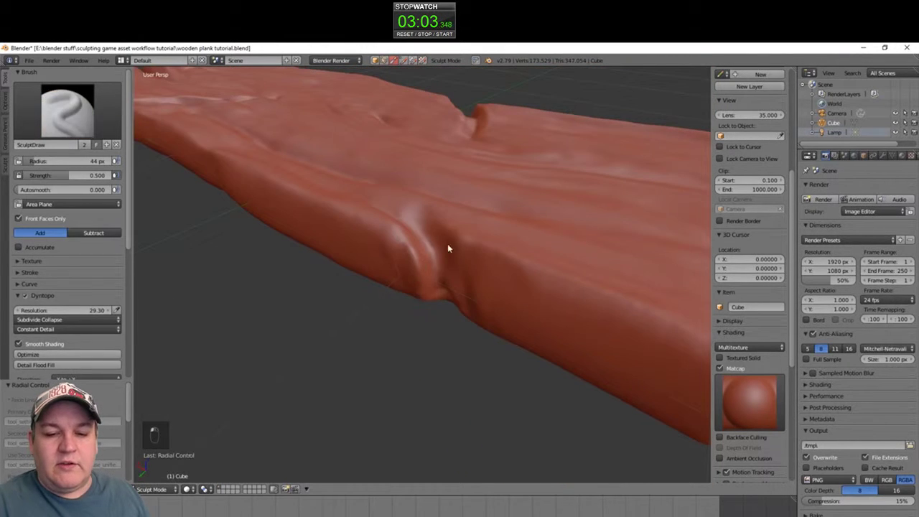
pyautogui.moveTo(410, 279)
pyautogui.mouseDown(button='middle')
pyautogui.moveTo(421, 302)
pyautogui.moveTo(442, 290)
pyautogui.mouseUp(button='middle')
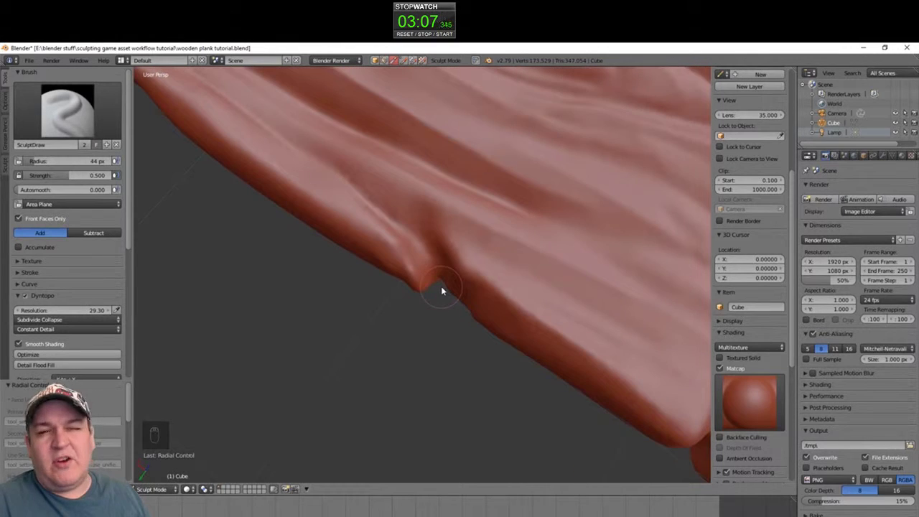
# Set the Dyntopo resolution to 40, carve Crease grooves along the grain beside the nick, and smooth the surface
pyautogui.click(99, 308)
pyautogui.write('40')
pyautogui.press('Return')
pyautogui.click(68, 111)
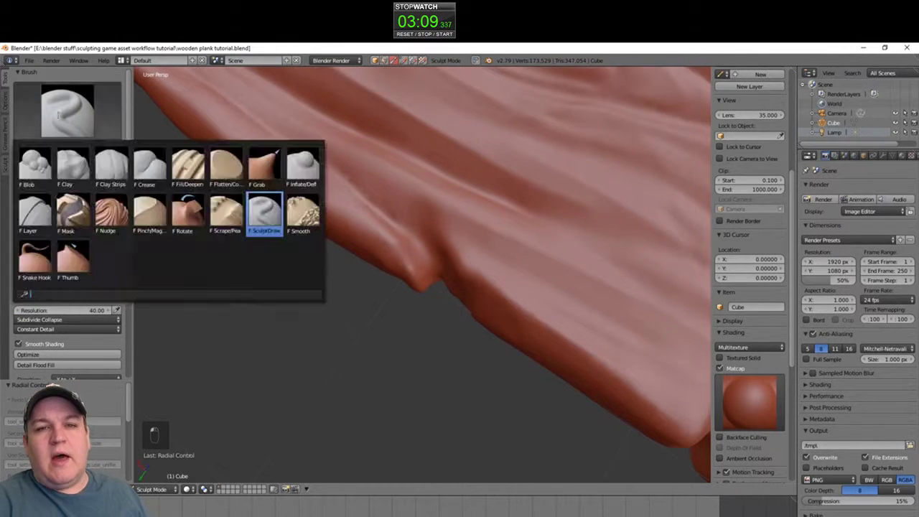
pyautogui.click(156, 153)
pyautogui.moveTo(411, 231); pyautogui.dragTo(323, 167)
pyautogui.moveTo(461, 284); pyautogui.dragTo(366, 173)
pyautogui.moveTo(424, 251)
pyautogui.mouseDown()
pyautogui.moveTo(358, 221)
pyautogui.moveTo(286, 167)
pyautogui.mouseUp()
pyautogui.moveTo(379, 207)
pyautogui.keyDown('ctrl'); pyautogui.mouseDown(button='middle')
pyautogui.moveTo(461, 356)
pyautogui.moveTo(593, 365)
pyautogui.moveTo(464, 352)
pyautogui.moveTo(453, 316)
pyautogui.moveTo(460, 224)
pyautogui.mouseUp(button='middle'); pyautogui.keyUp('ctrl')
pyautogui.keyDown('shift'); pyautogui.moveTo(428, 234); pyautogui.dragTo(336, 263); pyautogui.keyUp('shift')
# Flatten the plank's side face beside the nick with the Flatten/Contrast brush, enlarging its radius to 88 px
pyautogui.moveTo(352, 251)
pyautogui.mouseDown(button='middle')
pyautogui.moveTo(499, 324)
pyautogui.moveTo(452, 229)
pyautogui.mouseUp(button='middle')
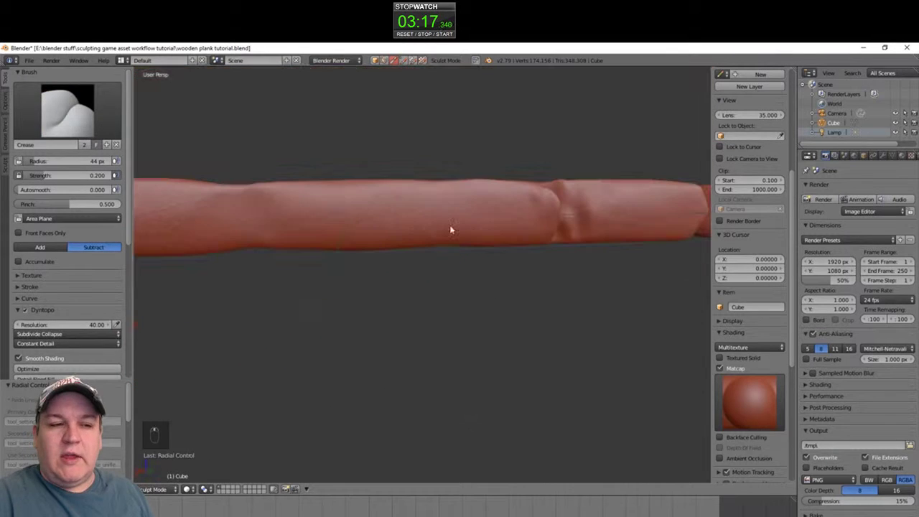
pyautogui.click(76, 115)
pyautogui.click(228, 162)
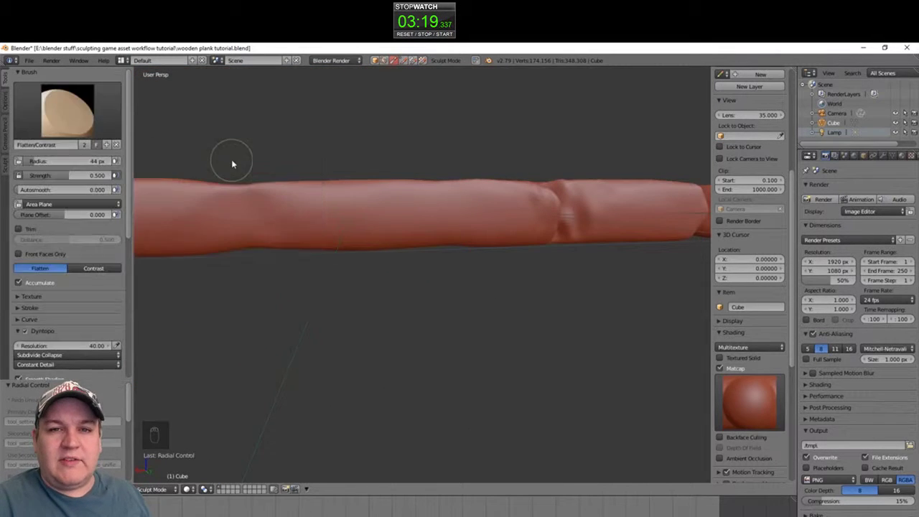
pyautogui.moveTo(323, 239)
pyautogui.mouseDown()
pyautogui.moveTo(349, 208)
pyautogui.moveTo(415, 205)
pyautogui.mouseUp()
pyautogui.moveTo(472, 239)
pyautogui.mouseDown(button='middle')
pyautogui.moveTo(461, 357)
pyautogui.moveTo(466, 263)
pyautogui.mouseUp(button='middle')
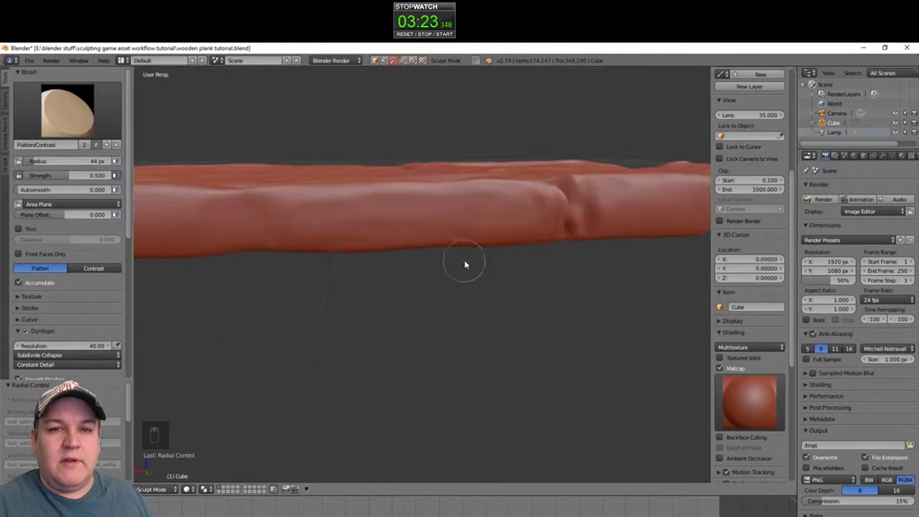
pyautogui.press('f')
pyautogui.click(456, 205)
pyautogui.moveTo(318, 215); pyautogui.dragTo(475, 216)
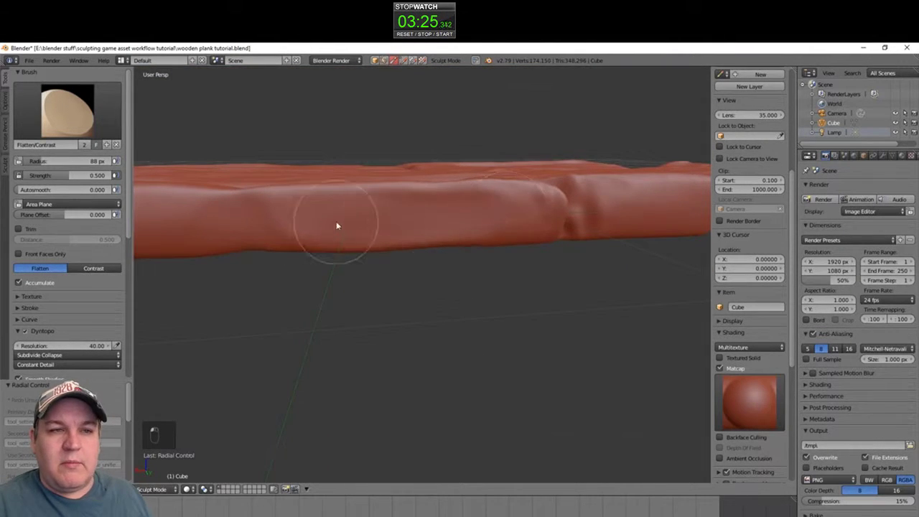
pyautogui.moveTo(337, 223); pyautogui.dragTo(560, 278, button='middle')
# Carve a new nick across the plank's opposite side edge with the Crease brush at a 51 px radius
pyautogui.click(68, 111)
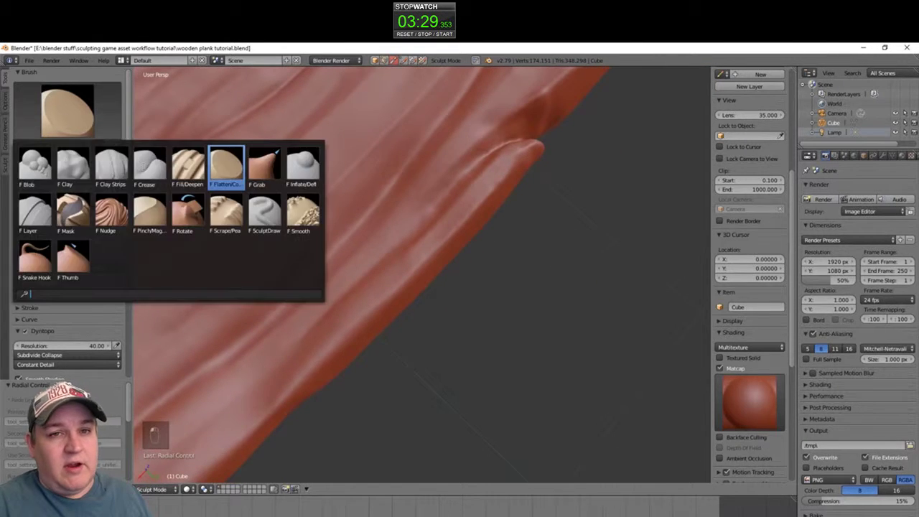
pyautogui.click(147, 169)
pyautogui.moveTo(553, 245); pyautogui.dragTo(502, 287, button='middle')
pyautogui.moveTo(503, 287)
pyautogui.keyDown('ctrl'); pyautogui.mouseDown(button='middle')
pyautogui.moveTo(485, 380)
pyautogui.moveTo(496, 316)
pyautogui.moveTo(507, 321)
pyautogui.mouseUp(button='middle'); pyautogui.keyUp('ctrl')
pyautogui.moveTo(376, 335); pyautogui.dragTo(467, 324, button='middle')
pyautogui.scroll(8, 449, 319)
pyautogui.press('f')
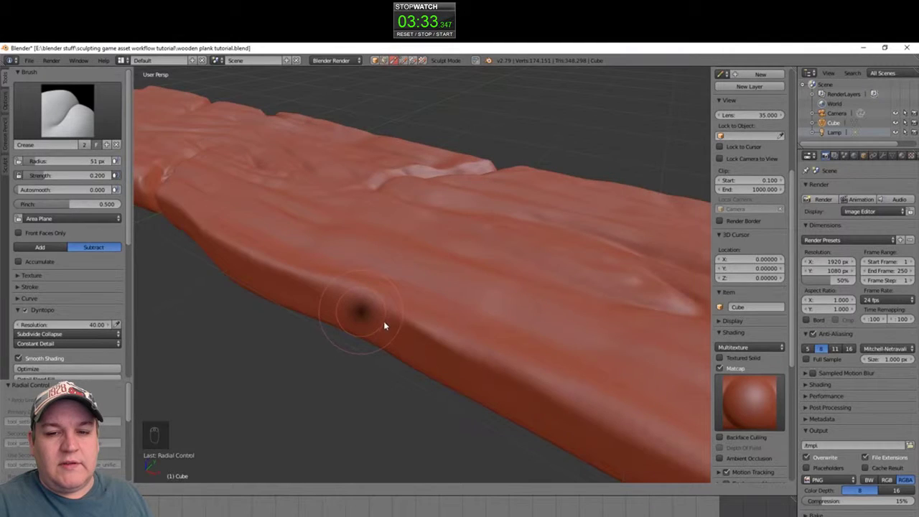
pyautogui.moveTo(383, 322); pyautogui.dragTo(406, 197, button='middle')
pyautogui.moveTo(408, 187); pyautogui.dragTo(436, 241, button='middle')
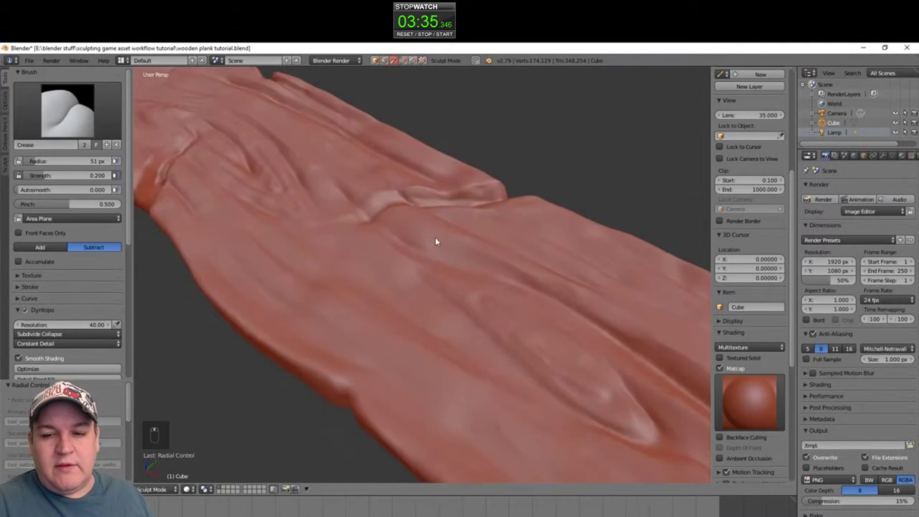
pyautogui.moveTo(346, 369); pyautogui.dragTo(385, 329, button='middle')
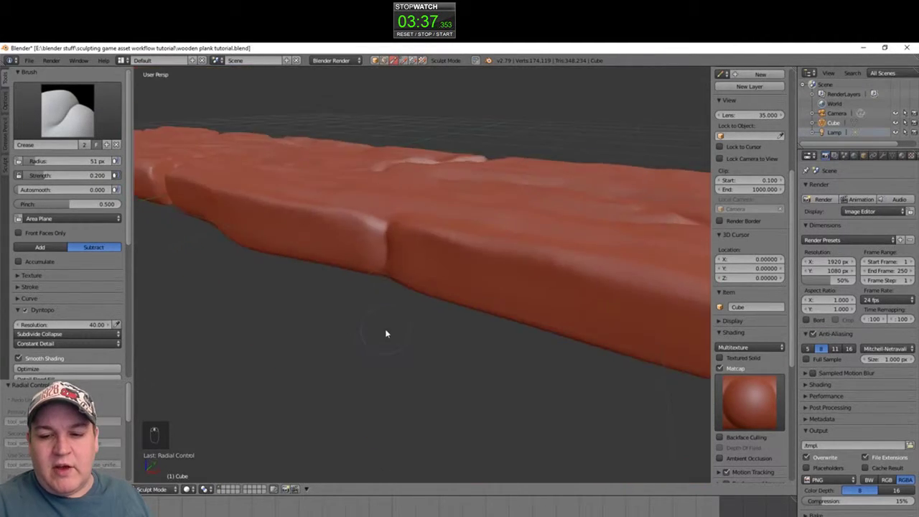
# Deepen and widen the new side-edge nick with the SculptDraw brush and smooth its walls
pyautogui.click(67, 110)
pyautogui.click(274, 203)
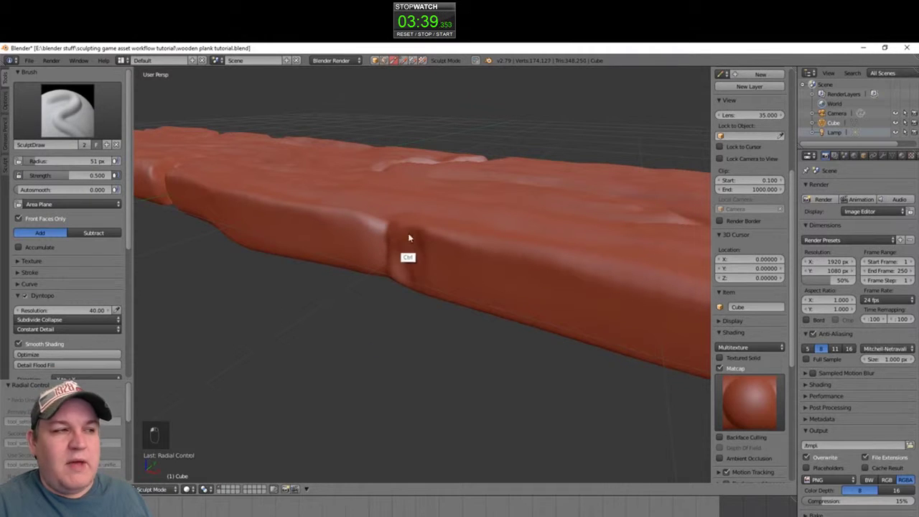
pyautogui.moveTo(354, 225); pyautogui.dragTo(404, 249, button='middle')
pyautogui.press('shift')
pyautogui.moveTo(350, 353)
pyautogui.keyDown('shift'); pyautogui.mouseDown()
pyautogui.moveTo(359, 363)
pyautogui.moveTo(412, 348)
pyautogui.mouseUp(); pyautogui.keyUp('shift')
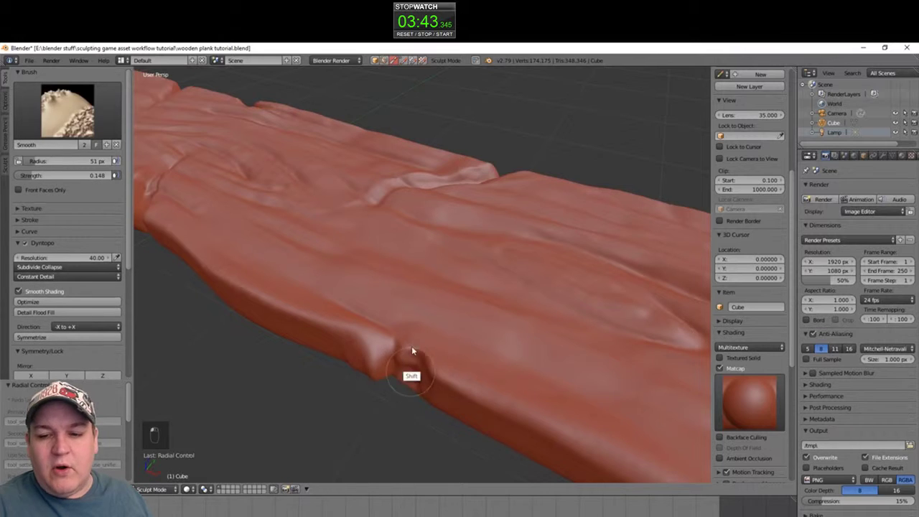
pyautogui.keyDown('shift'); pyautogui.moveTo(420, 388); pyautogui.dragTo(417, 366); pyautogui.keyUp('shift')
# Return to the Crease brush and soften the inner walls and rounded tip of the new nick
pyautogui.click(72, 112)
pyautogui.click(149, 165)
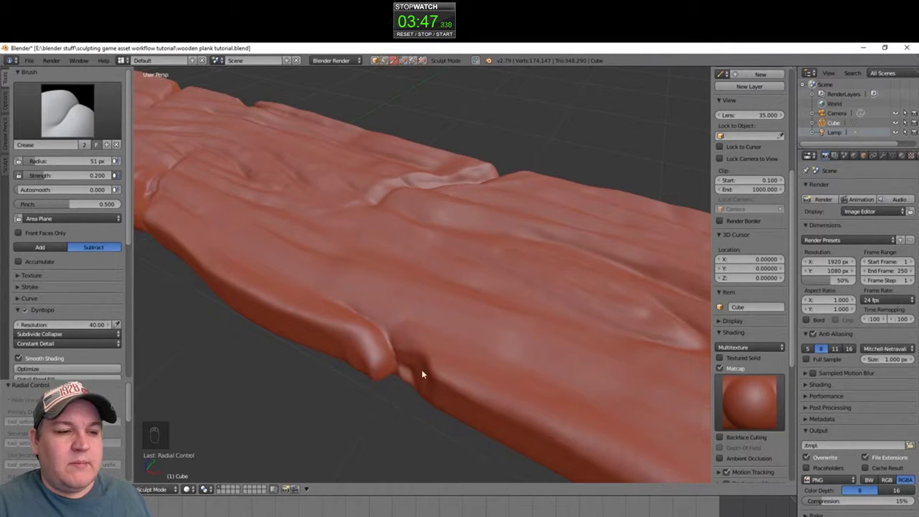
pyautogui.keyDown('shift'); pyautogui.moveTo(422, 369); pyautogui.dragTo(399, 353); pyautogui.keyUp('shift')
pyautogui.moveTo(387, 373)
pyautogui.keyDown('shift'); pyautogui.mouseDown()
pyautogui.moveTo(377, 383)
pyautogui.moveTo(364, 365)
pyautogui.mouseUp(); pyautogui.keyUp('shift')
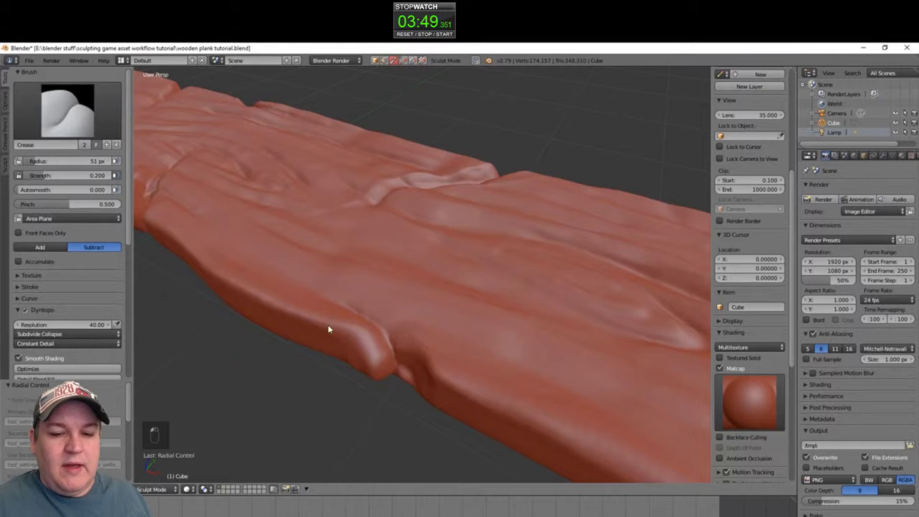
# Set the Dyntopo resolution to 25 and carve irregular chips into the side face beside the new nick with SculptDraw
pyautogui.moveTo(372, 343); pyautogui.dragTo(464, 290, button='middle')
pyautogui.click(101, 325)
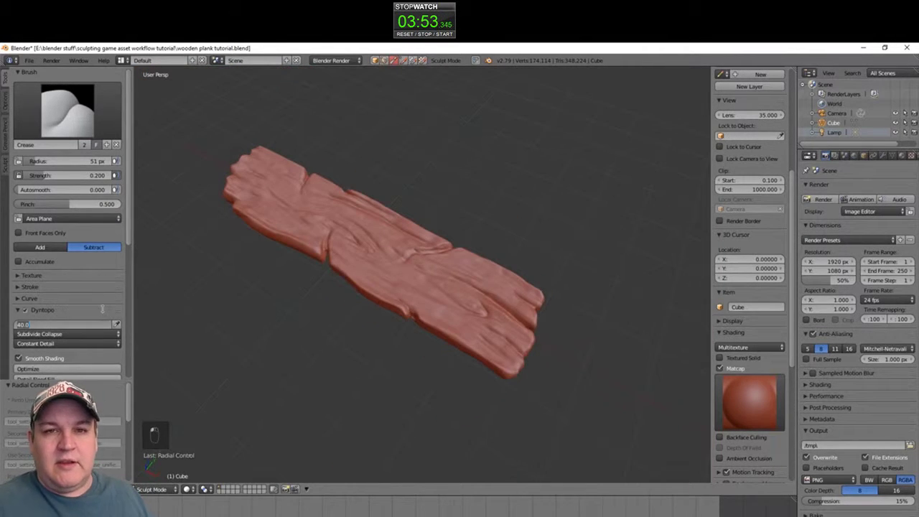
pyautogui.press('Return')
pyautogui.scroll(5, 447, 267)
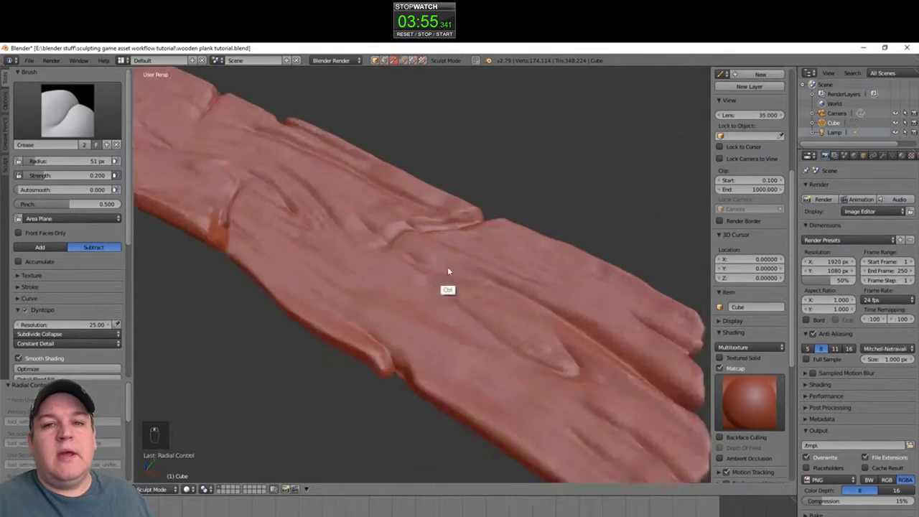
pyautogui.moveTo(442, 319); pyautogui.dragTo(429, 283, button='middle')
pyautogui.click(75, 122)
pyautogui.click(266, 208)
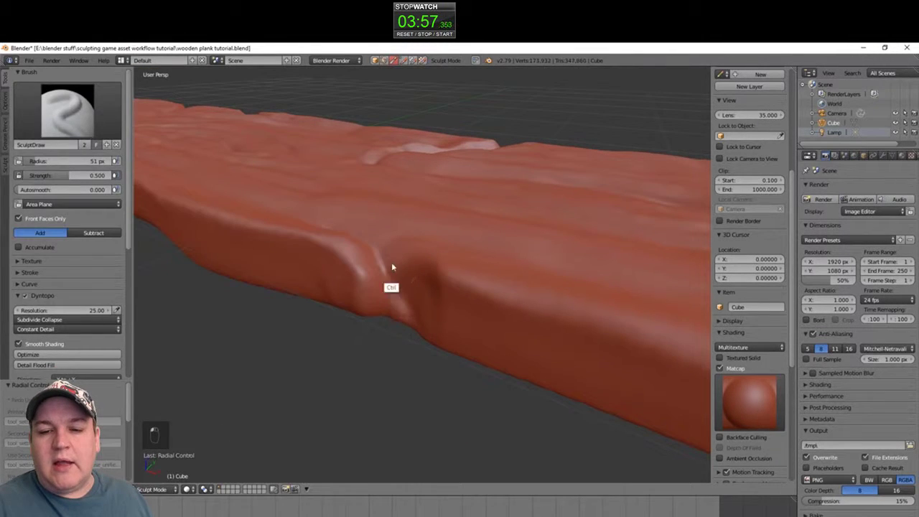
pyautogui.keyDown('ctrl'); pyautogui.moveTo(391, 267); pyautogui.dragTo(449, 272); pyautogui.keyUp('ctrl')
pyautogui.keyDown('ctrl'); pyautogui.moveTo(456, 328); pyautogui.dragTo(524, 338); pyautogui.keyUp('ctrl')
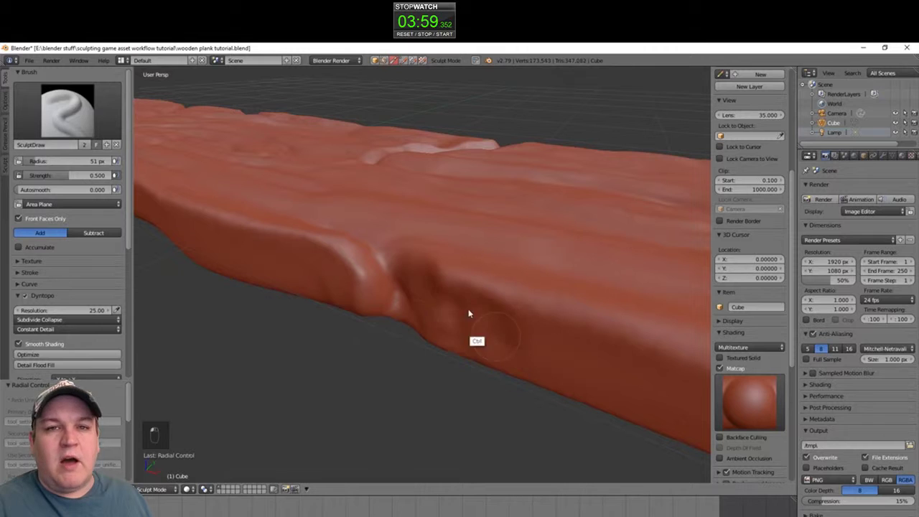
pyautogui.keyDown('ctrl'); pyautogui.moveTo(468, 308); pyautogui.dragTo(461, 293); pyautogui.keyUp('ctrl')
# Smooth the rounded lip of the new nick along the top and side of the plank's edge
pyautogui.moveTo(377, 268)
pyautogui.mouseDown(button='middle')
pyautogui.moveTo(367, 312)
pyautogui.moveTo(405, 260)
pyautogui.mouseUp(button='middle')
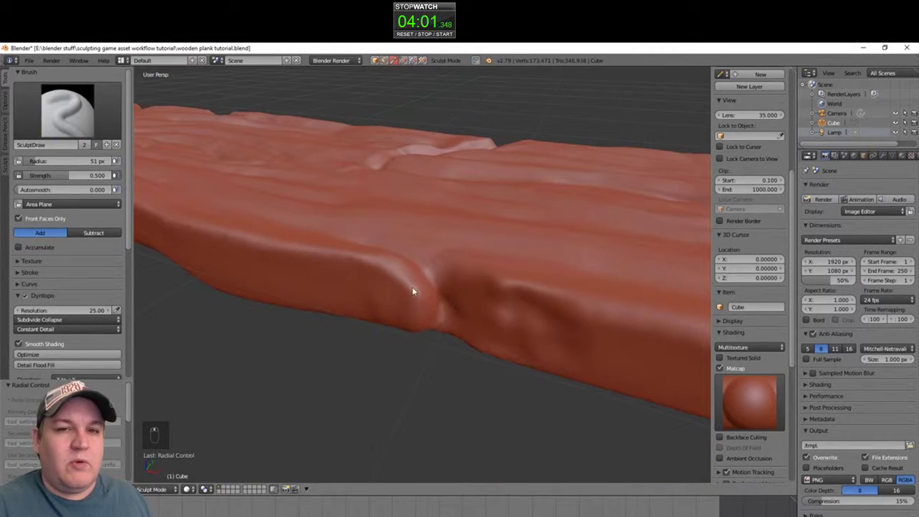
pyautogui.moveTo(415, 308)
pyautogui.keyDown('shift'); pyautogui.mouseDown()
pyautogui.moveTo(413, 320)
pyautogui.moveTo(416, 313)
pyautogui.mouseUp(); pyautogui.keyUp('shift')
pyautogui.moveTo(424, 248)
pyautogui.mouseDown(button='middle')
pyautogui.moveTo(437, 292)
pyautogui.moveTo(425, 213)
pyautogui.mouseUp(button='middle')
pyautogui.keyDown('shift'); pyautogui.moveTo(422, 227); pyautogui.dragTo(413, 215); pyautogui.keyUp('shift')
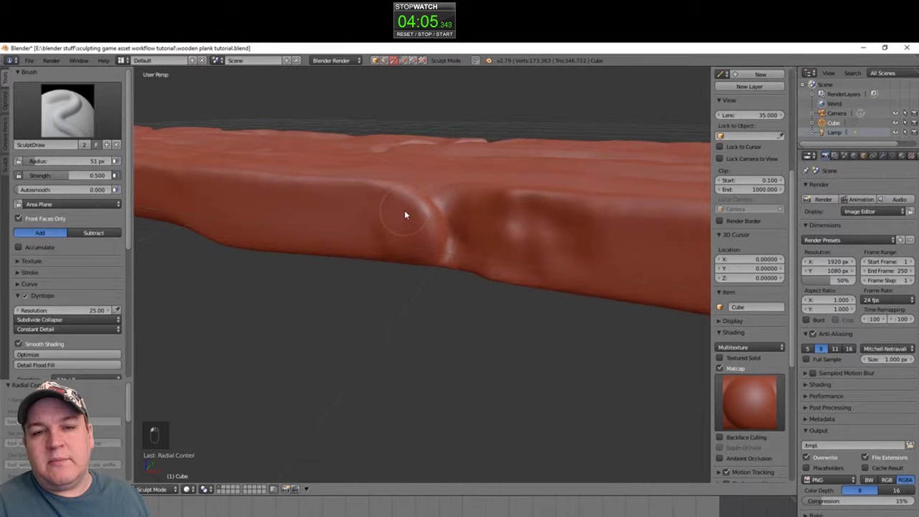
# Flatten the chipped side edge beside the new nick with the Flatten/Contrast brush and smooth it
pyautogui.moveTo(389, 237)
pyautogui.mouseDown(button='middle')
pyautogui.moveTo(437, 240)
pyautogui.moveTo(395, 305)
pyautogui.moveTo(431, 353)
pyautogui.moveTo(435, 287)
pyautogui.mouseUp(button='middle')
pyautogui.click(68, 111)
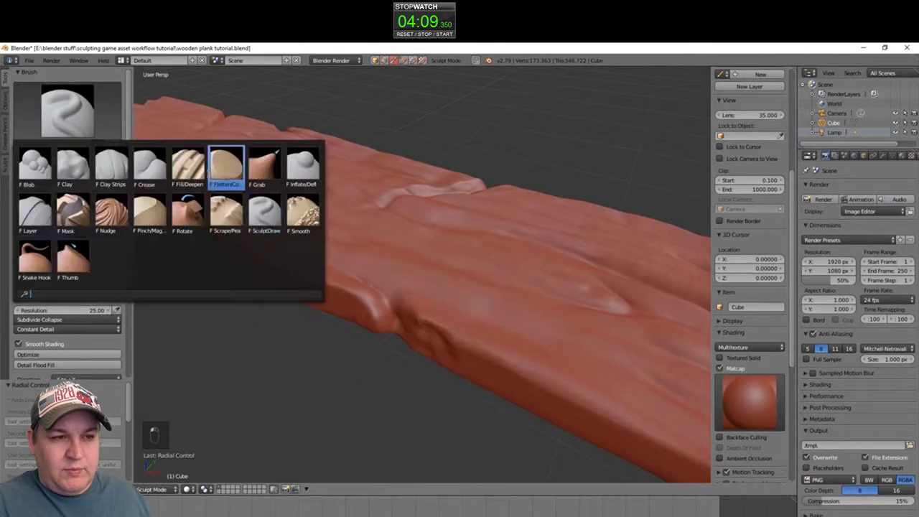
pyautogui.click(227, 167)
pyautogui.keyDown('ctrl'); pyautogui.moveTo(424, 344); pyautogui.dragTo(431, 302, button='middle'); pyautogui.keyUp('ctrl')
pyautogui.moveTo(454, 390)
pyautogui.keyDown('shift'); pyautogui.mouseDown()
pyautogui.moveTo(469, 401)
pyautogui.moveTo(467, 418)
pyautogui.moveTo(460, 416)
pyautogui.mouseUp(); pyautogui.keyUp('shift')
# Carve a thin grain line on the top face toward the new nick with the Crease brush at 11 px
pyautogui.moveTo(372, 287); pyautogui.dragTo(341, 327, button='middle')
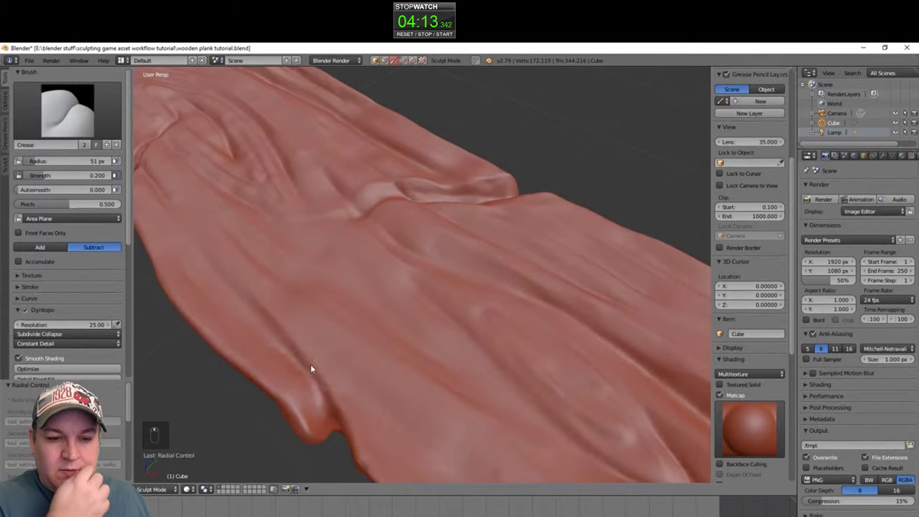
pyautogui.press('f')
pyautogui.click(291, 365)
pyautogui.press('f')
pyautogui.click(295, 361)
pyautogui.moveTo(298, 373); pyautogui.dragTo(288, 349)
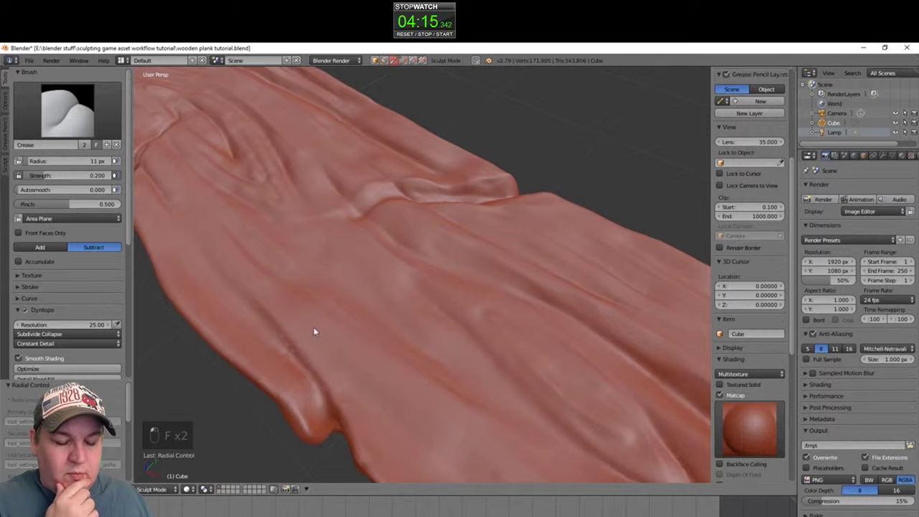
# Enlarge the Crease radius to 35 px and deepen the groove running from the top face into the nick
pyautogui.press('f')
pyautogui.click(346, 367)
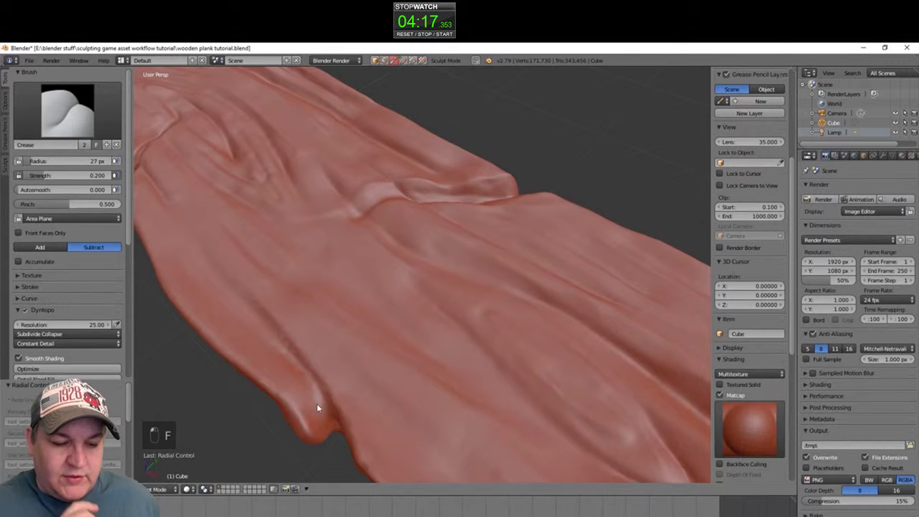
pyautogui.press('f')
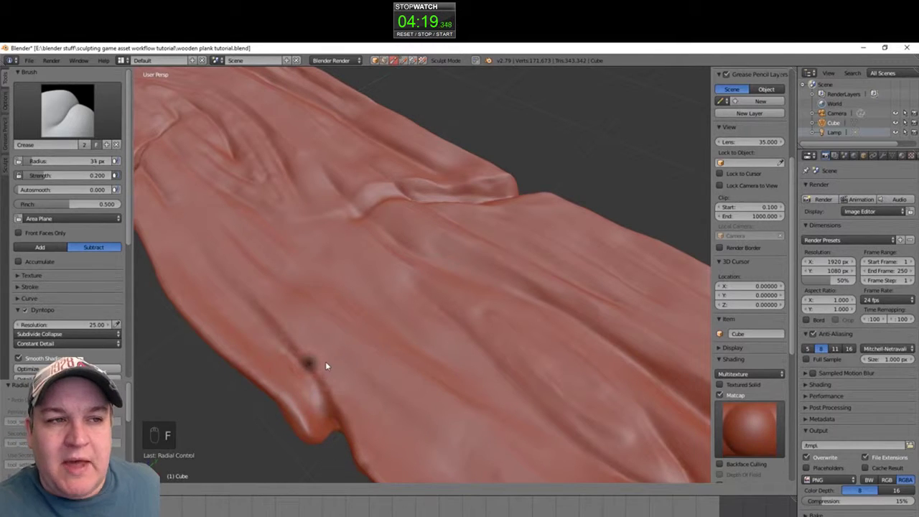
pyautogui.click(328, 366)
pyautogui.moveTo(317, 404); pyautogui.dragTo(312, 323, button='middle')
pyautogui.moveTo(307, 311)
pyautogui.mouseDown()
pyautogui.moveTo(322, 327)
pyautogui.moveTo(322, 354)
pyautogui.mouseUp()
pyautogui.moveTo(344, 330); pyautogui.dragTo(458, 255, button='middle')
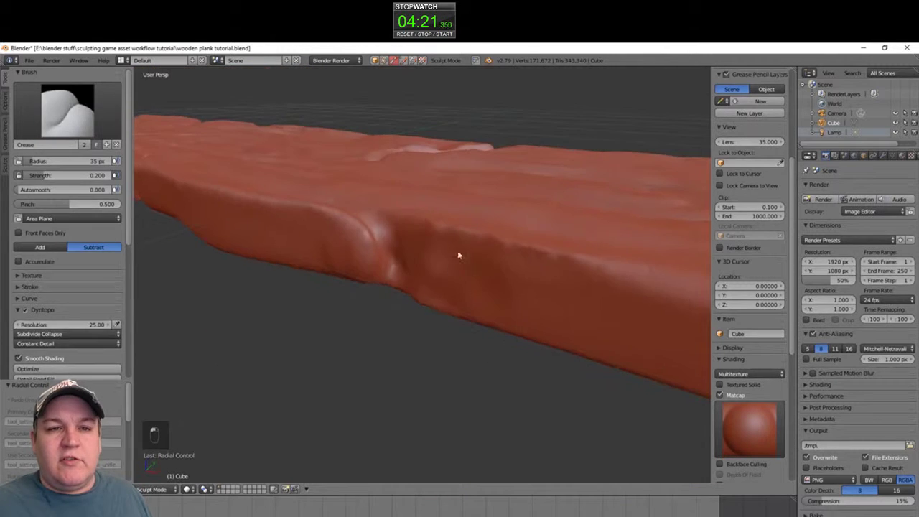
pyautogui.moveTo(449, 180); pyautogui.dragTo(385, 216, button='middle')
pyautogui.moveTo(369, 285); pyautogui.dragTo(351, 334)
pyautogui.moveTo(375, 251); pyautogui.dragTo(373, 309, button='middle')
# Set the Dyntopo resolution to 40 and carve more grain lines across the top face near the nick with Crease
pyautogui.doubleClick(98, 324)
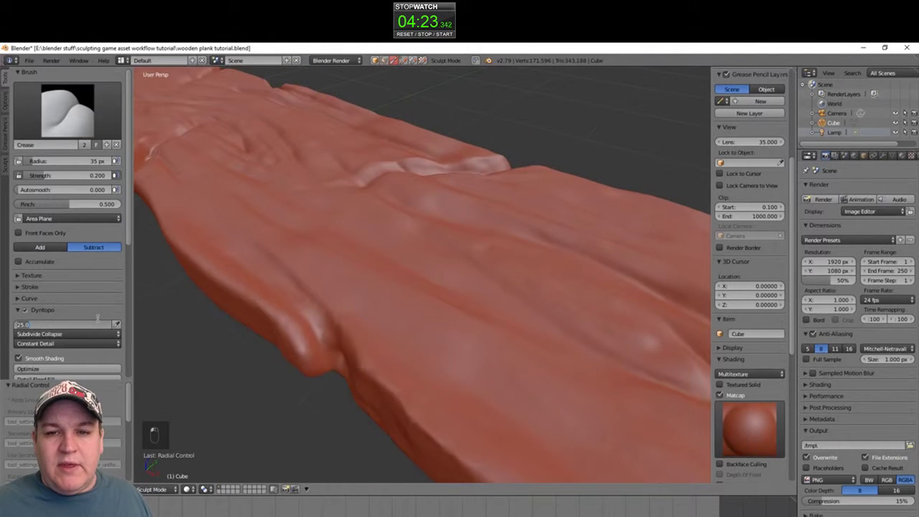
pyautogui.write('40')
pyautogui.press('Return')
pyautogui.scroll(-3, 397, 313)
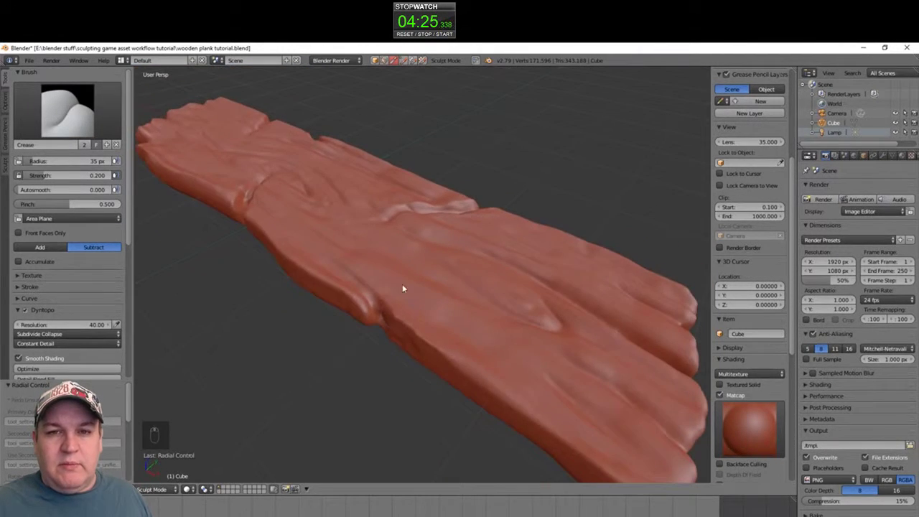
pyautogui.moveTo(403, 285)
pyautogui.mouseDown(button='middle')
pyautogui.moveTo(353, 314)
pyautogui.moveTo(322, 355)
pyautogui.mouseUp(button='middle')
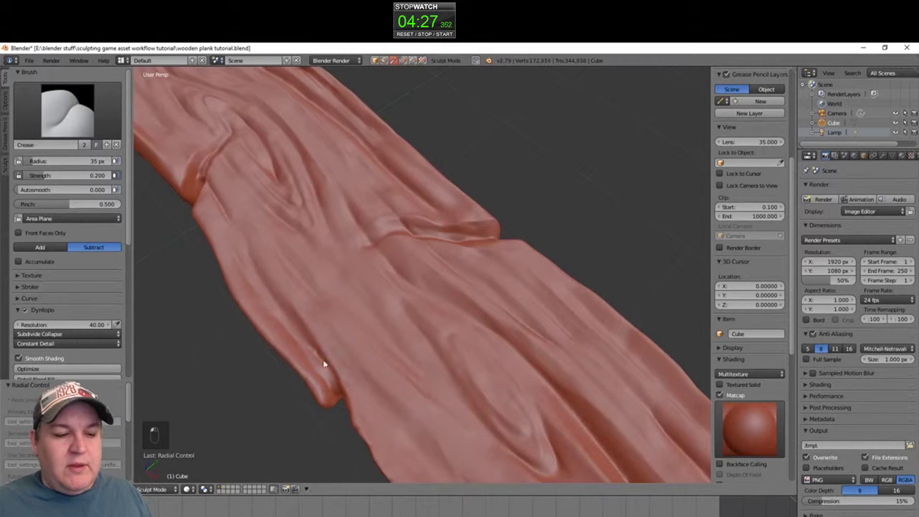
pyautogui.scroll(-4, 420, 266)
pyautogui.moveTo(430, 311); pyautogui.dragTo(369, 351, button='middle')
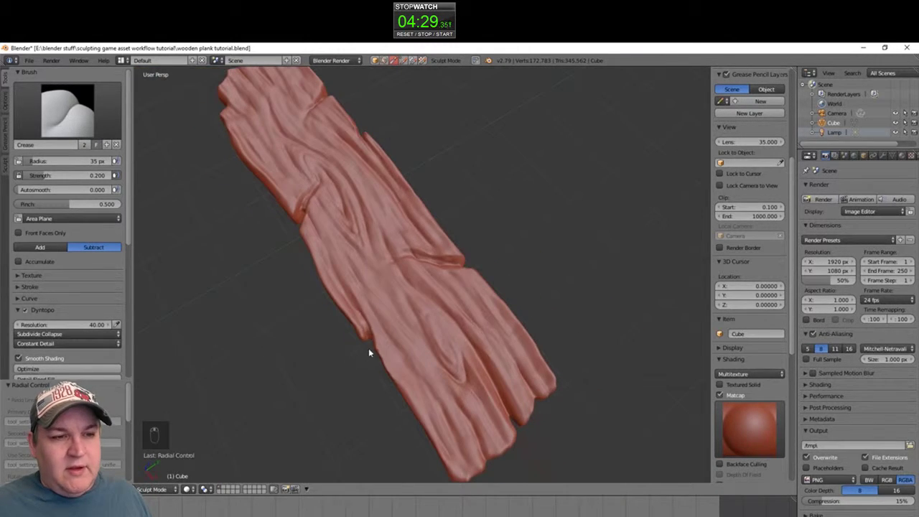
# Carve fine Crease detail into the rounded lip of the nick on the plank's side edge
pyautogui.moveTo(370, 172); pyautogui.dragTo(381, 163, button='middle')
pyautogui.scroll(4, 376, 237)
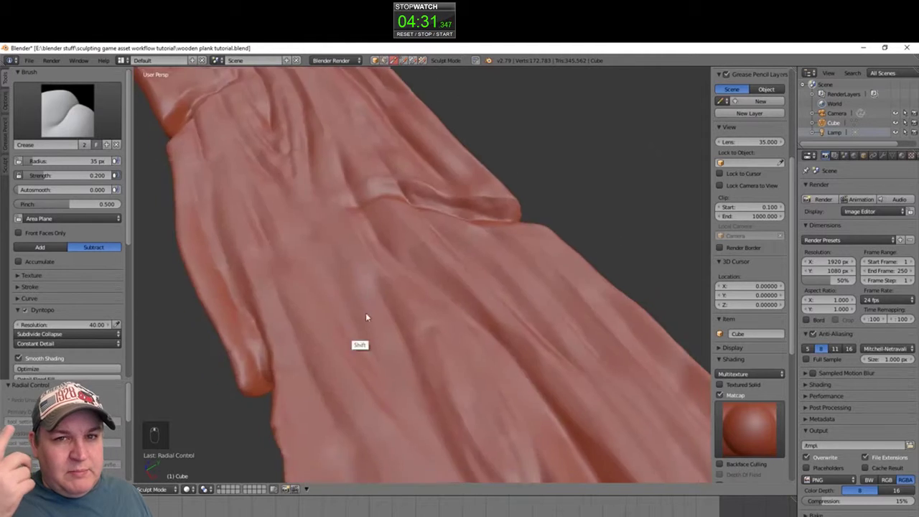
pyautogui.keyDown('shift'); pyautogui.moveTo(366, 315); pyautogui.dragTo(423, 248, button='middle'); pyautogui.keyUp('shift')
pyautogui.scroll(3, 413, 233)
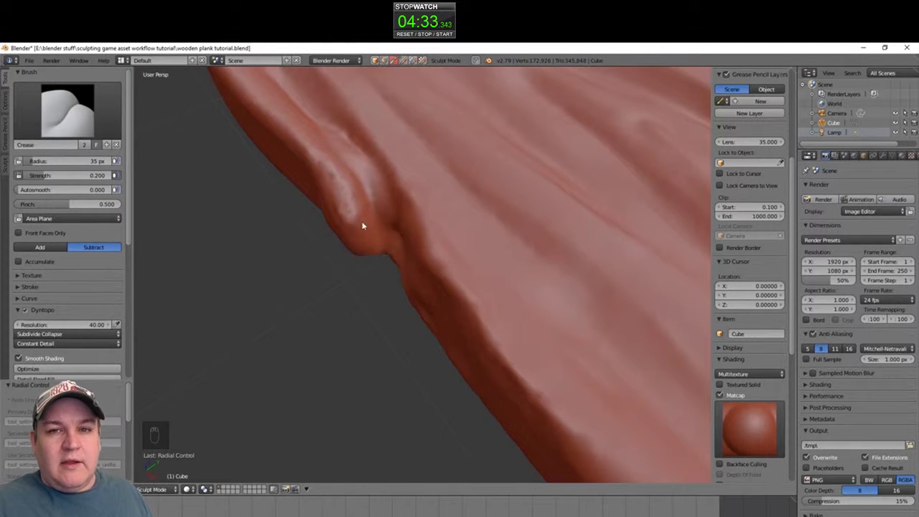
# Smooth the rounded lip of the nick on the plank's side edge and the crease beside it
pyautogui.moveTo(320, 159)
pyautogui.keyDown('shift'); pyautogui.mouseDown()
pyautogui.moveTo(344, 184)
pyautogui.moveTo(351, 212)
pyautogui.mouseUp(); pyautogui.keyUp('shift')
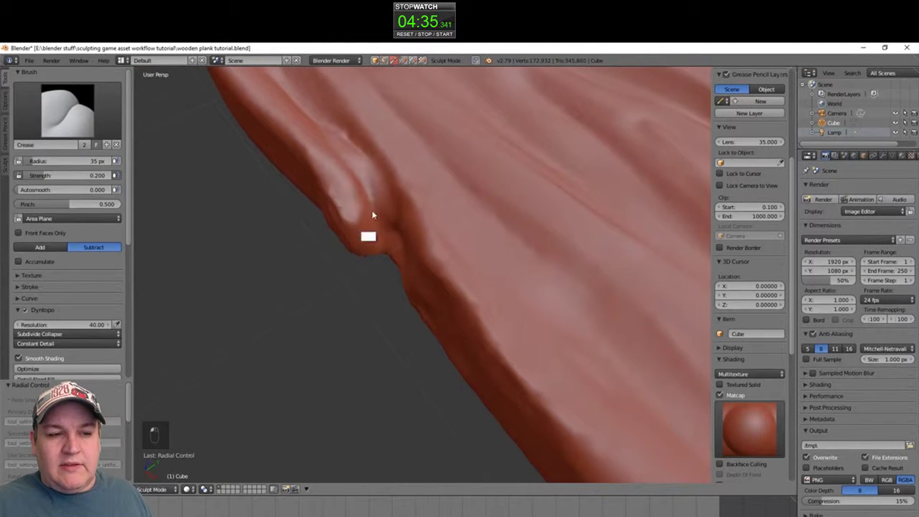
pyautogui.scroll(-6, 392, 268)
pyautogui.hotkey('alt', 'f')
pyautogui.scroll(9, 440, 260)
pyautogui.moveTo(440, 260); pyautogui.dragTo(440, 189, button='middle')
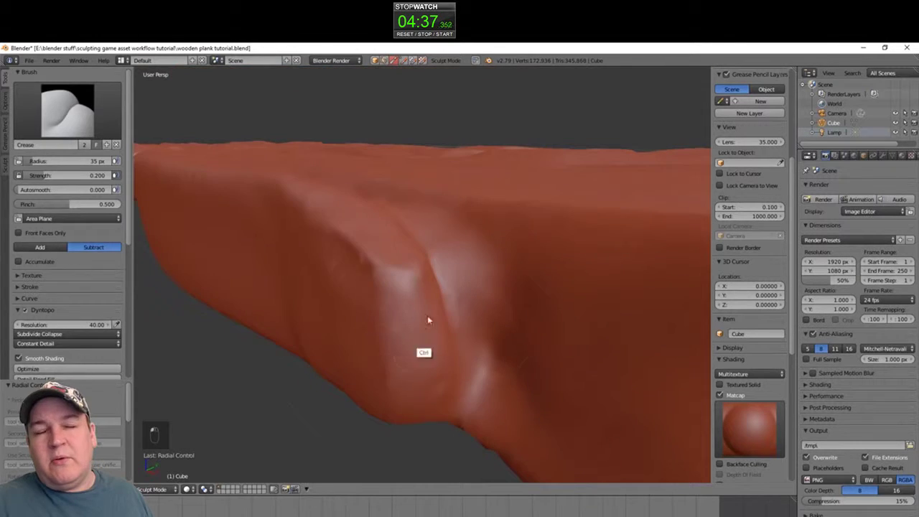
pyautogui.keyDown('shift'); pyautogui.moveTo(428, 315); pyautogui.dragTo(433, 288); pyautogui.keyUp('shift')
pyautogui.moveTo(433, 288); pyautogui.dragTo(495, 301, button='middle')
pyautogui.keyDown('ctrl'); pyautogui.moveTo(479, 268); pyautogui.dragTo(474, 230, button='middle'); pyautogui.keyUp('ctrl')
pyautogui.moveTo(459, 223); pyautogui.dragTo(429, 251, button='middle')
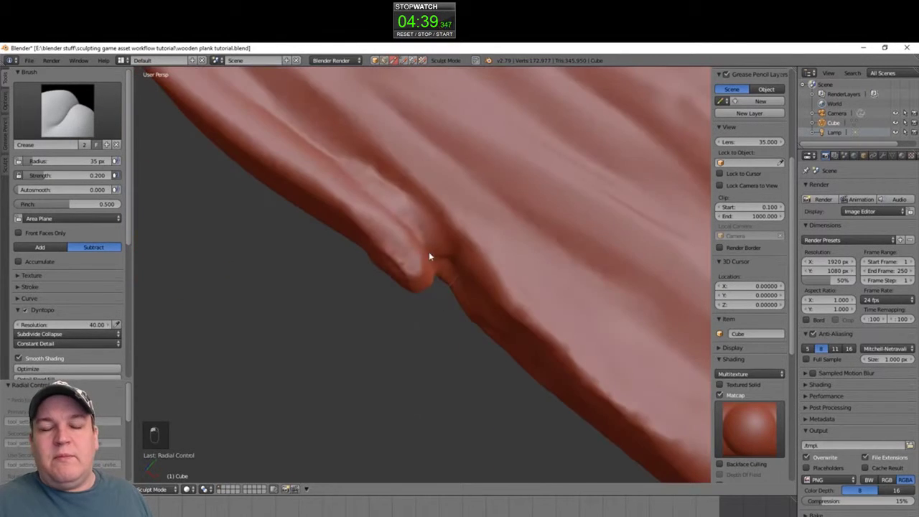
# Deepen the groove running into the nick with Crease, carve the edge below it and smooth the transition
pyautogui.moveTo(324, 147); pyautogui.dragTo(434, 243)
pyautogui.moveTo(496, 380)
pyautogui.mouseDown(button='middle')
pyautogui.moveTo(505, 338)
pyautogui.moveTo(460, 323)
pyautogui.moveTo(461, 302)
pyautogui.mouseUp(button='middle')
pyautogui.moveTo(448, 273); pyautogui.dragTo(452, 335)
pyautogui.moveTo(435, 219)
pyautogui.mouseDown(button='middle')
pyautogui.moveTo(430, 277)
pyautogui.moveTo(488, 298)
pyautogui.moveTo(465, 310)
pyautogui.mouseUp(button='middle')
pyautogui.keyDown('shift'); pyautogui.moveTo(455, 251); pyautogui.dragTo(541, 415); pyautogui.keyUp('shift')
pyautogui.keyDown('ctrl'); pyautogui.moveTo(490, 291); pyautogui.dragTo(471, 350, button='middle'); pyautogui.keyUp('ctrl')
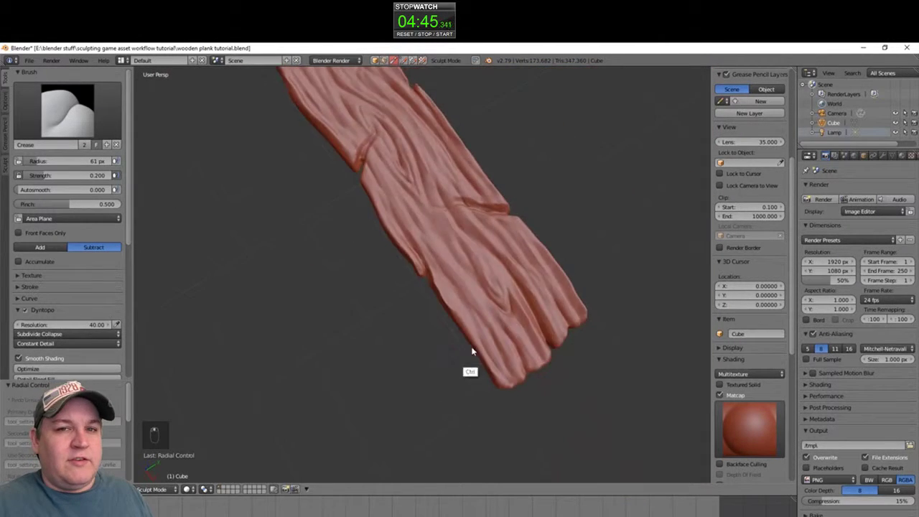
pyautogui.moveTo(479, 316); pyautogui.dragTo(451, 300, button='middle')
pyautogui.keyDown('shift'); pyautogui.moveTo(475, 266); pyautogui.dragTo(468, 293, button='middle'); pyautogui.keyUp('shift')
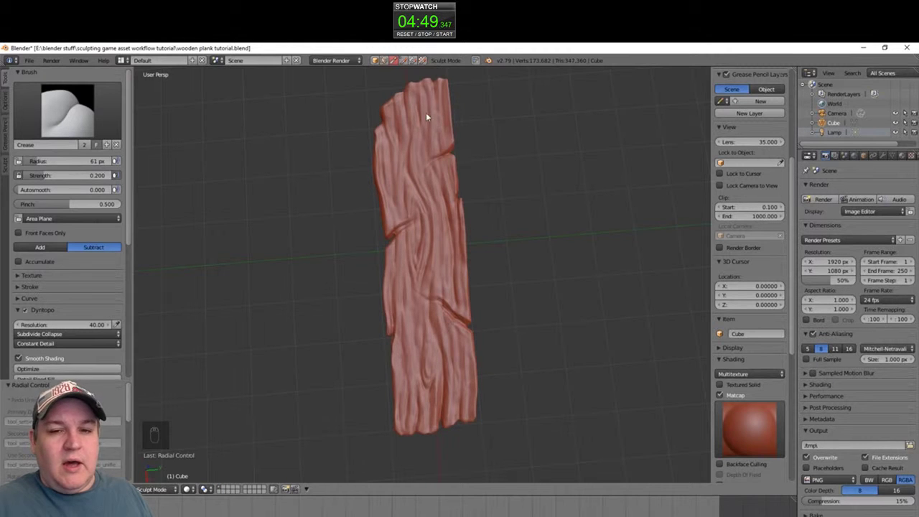
# Carve long Crease grain lines down the top face at the plank's far end, above the diagonal notch
pyautogui.hotkey('alt', 'f')
pyautogui.keyDown('ctrl'); pyautogui.moveTo(435, 280); pyautogui.dragTo(424, 162, button='middle'); pyautogui.keyUp('ctrl')
pyautogui.moveTo(397, 144); pyautogui.dragTo(424, 460)
pyautogui.moveTo(347, 179); pyautogui.dragTo(353, 266)
pyautogui.moveTo(269, 253); pyautogui.dragTo(303, 414)
pyautogui.moveTo(444, 142); pyautogui.dragTo(489, 437)
pyautogui.keyDown('shift'); pyautogui.moveTo(474, 431); pyautogui.dragTo(505, 268, button='middle'); pyautogui.keyUp('shift')
pyautogui.moveTo(343, 288); pyautogui.dragTo(329, 449)
# Set the Crease radius to 35 px and carve along the diagonal notch near the plank's far end
pyautogui.press('f')
pyautogui.click(424, 340)
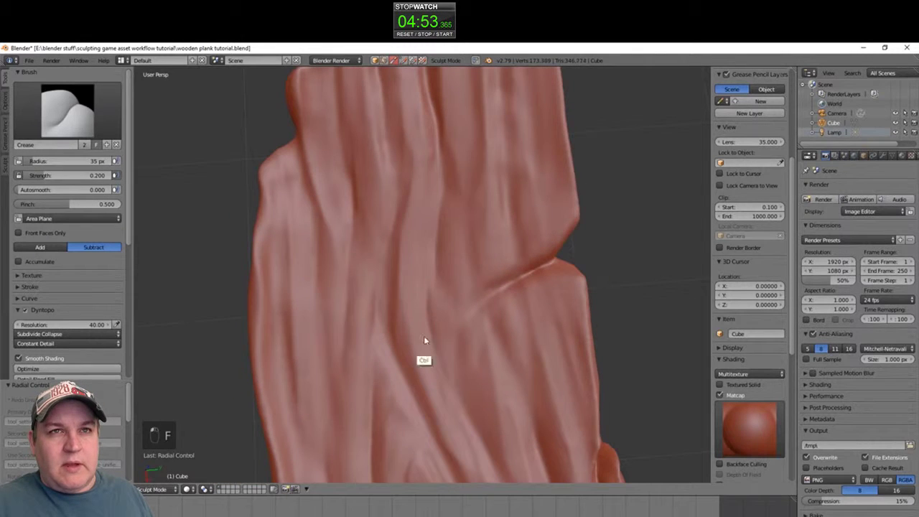
pyautogui.moveTo(467, 359); pyautogui.dragTo(572, 263)
pyautogui.keyDown('ctrl'); pyautogui.moveTo(503, 183); pyautogui.dragTo(491, 285, button='middle'); pyautogui.keyUp('ctrl')
pyautogui.keyDown('shift'); pyautogui.moveTo(509, 392); pyautogui.dragTo(486, 241, button='middle'); pyautogui.keyUp('shift')
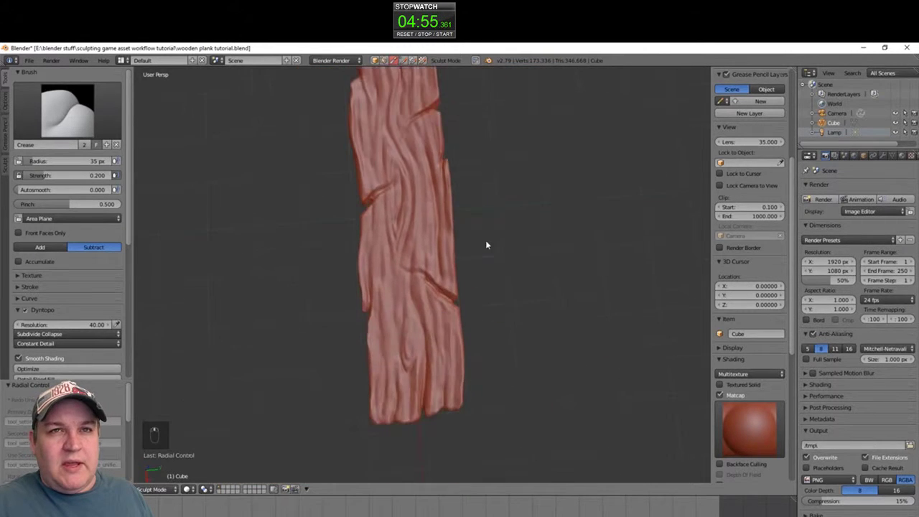
# Carve Crease grain lines around the pointed grain swirl beside the mid-plank notch and smooth the swirl's tip
pyautogui.hotkey('alt', 'f')
pyautogui.keyDown('ctrl'); pyautogui.moveTo(440, 323); pyautogui.dragTo(430, 216, button='middle'); pyautogui.keyUp('ctrl')
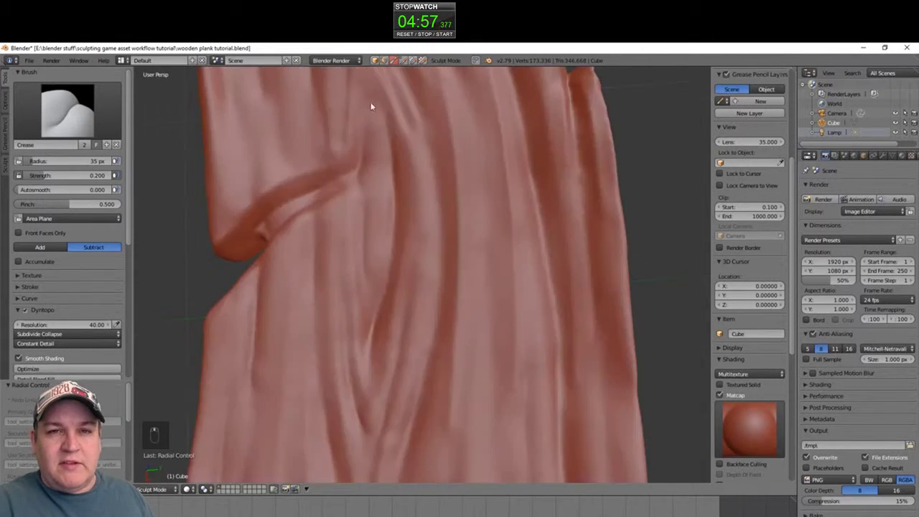
pyautogui.moveTo(366, 122); pyautogui.dragTo(366, 269)
pyautogui.moveTo(389, 133)
pyautogui.mouseDown()
pyautogui.moveTo(394, 291)
pyautogui.moveTo(376, 244)
pyautogui.moveTo(362, 413)
pyautogui.mouseUp()
pyautogui.keyDown('shift'); pyautogui.moveTo(358, 391); pyautogui.dragTo(364, 338); pyautogui.keyUp('shift')
pyautogui.keyDown('shift'); pyautogui.moveTo(399, 374); pyautogui.dragTo(391, 315, button='middle'); pyautogui.keyUp('shift')
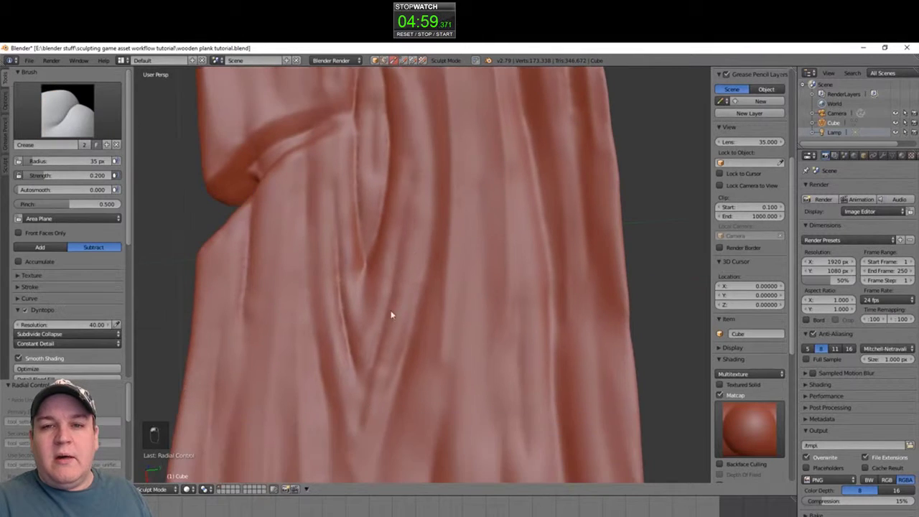
# Carve another grain line down the far side of the mid-plank swirl and smooth the area beside it
pyautogui.moveTo(406, 241); pyautogui.dragTo(382, 345)
pyautogui.keyDown('shift'); pyautogui.moveTo(357, 439); pyautogui.dragTo(353, 336, button='middle'); pyautogui.keyUp('shift')
pyautogui.moveTo(454, 201)
pyautogui.keyDown('ctrl'); pyautogui.mouseDown(button='middle')
pyautogui.moveTo(460, 303)
pyautogui.moveTo(457, 266)
pyautogui.mouseUp(button='middle'); pyautogui.keyUp('ctrl')
pyautogui.keyDown('shift'); pyautogui.moveTo(418, 194); pyautogui.dragTo(411, 227); pyautogui.keyUp('shift')
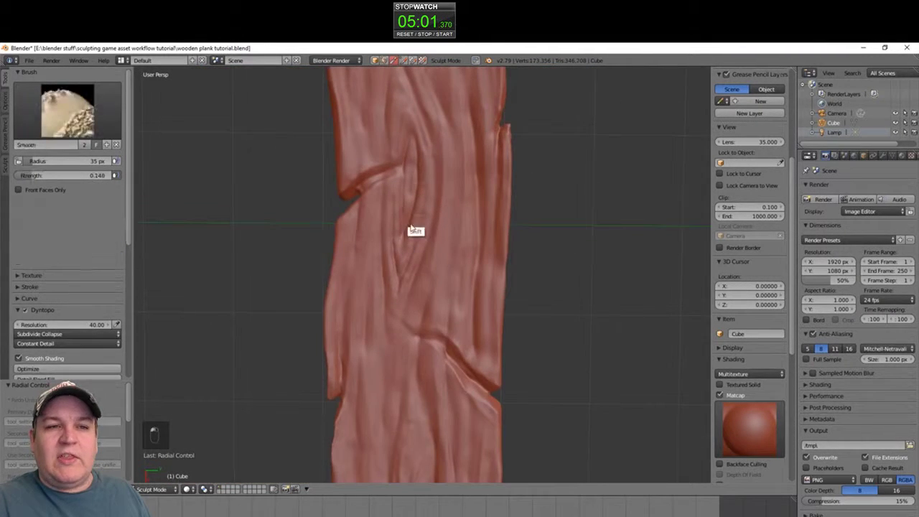
# Carve a Crease line running down from the knot near the plank's lower end
pyautogui.keyDown('shift'); pyautogui.moveTo(441, 316); pyautogui.dragTo(410, 211, button='middle'); pyautogui.keyUp('shift')
pyautogui.scroll(2, 410, 324)
pyautogui.keyDown('shift'); pyautogui.moveTo(389, 393); pyautogui.dragTo(411, 280, button='middle'); pyautogui.keyUp('shift')
pyautogui.scroll(2, 377, 199)
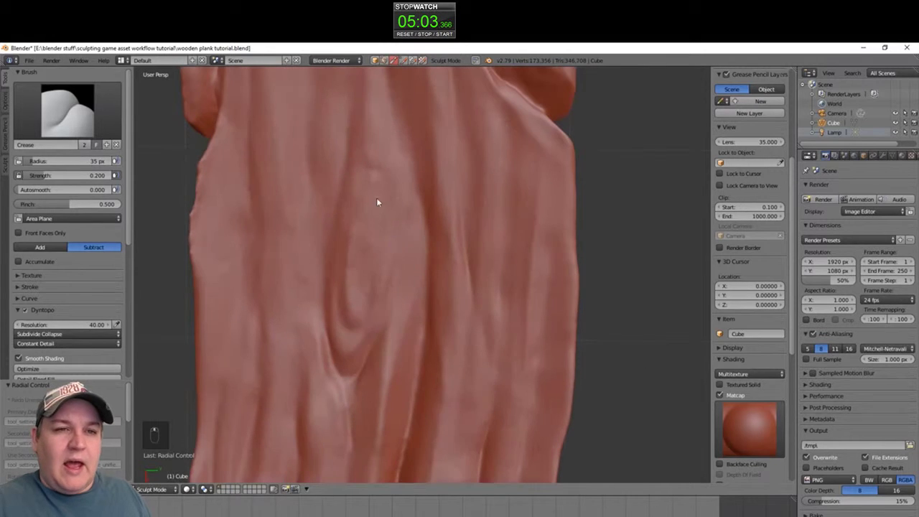
pyautogui.moveTo(335, 369); pyautogui.dragTo(349, 424)
pyautogui.scroll(-6, 359, 359)
pyautogui.moveTo(532, 351); pyautogui.dragTo(435, 296, button='middle')
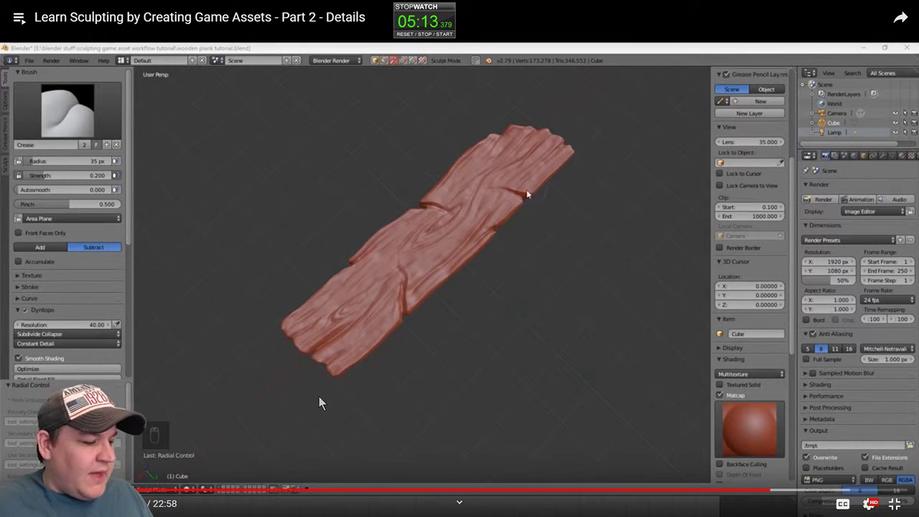
# Exit the tutorial video's full-screen view and open the YouTube home page in a new tab
pyautogui.click(318, 400)
pyautogui.click(895, 504)
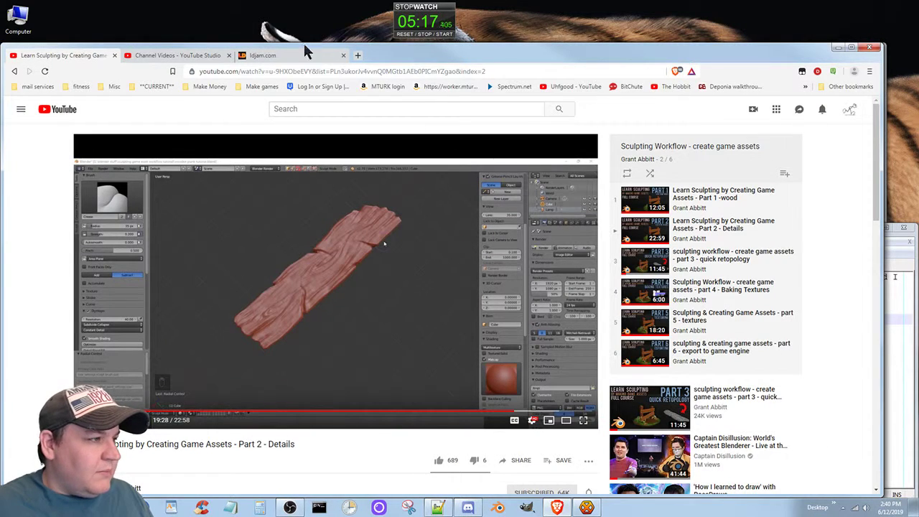
pyautogui.rightClick(52, 108)
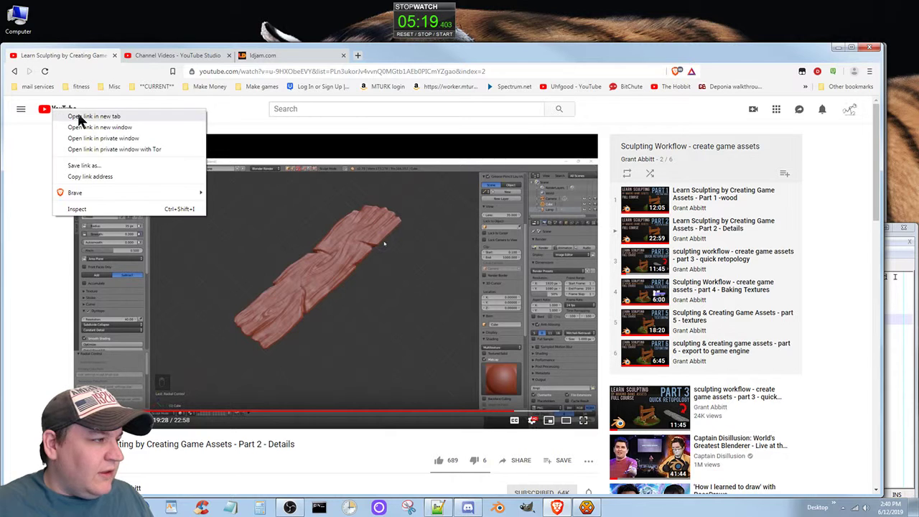
pyautogui.click(81, 117)
pyautogui.click(180, 58)
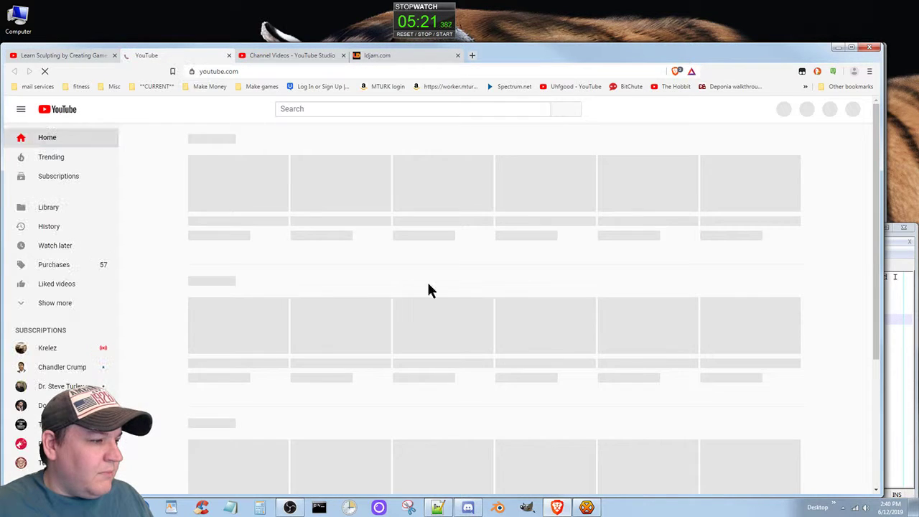
# Search YouTube for "The Master doctor who classic"
pyautogui.click(369, 109)
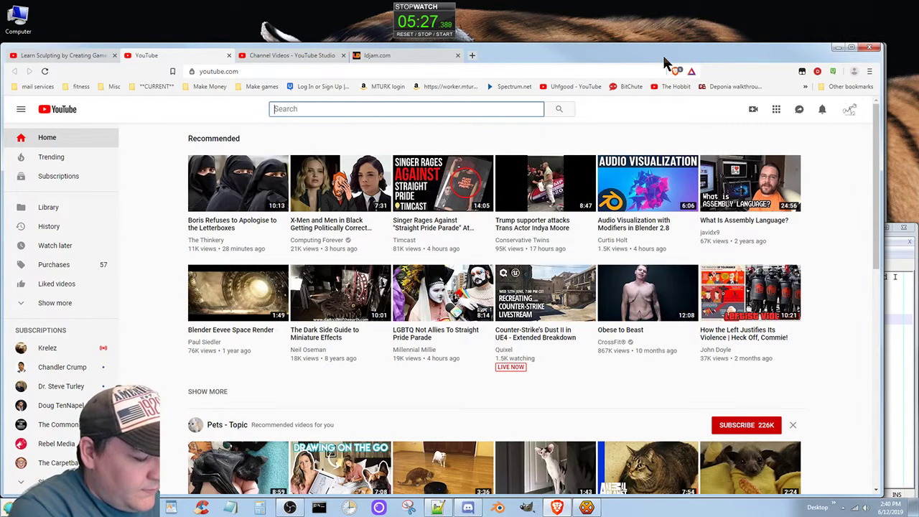
pyautogui.write('The ')
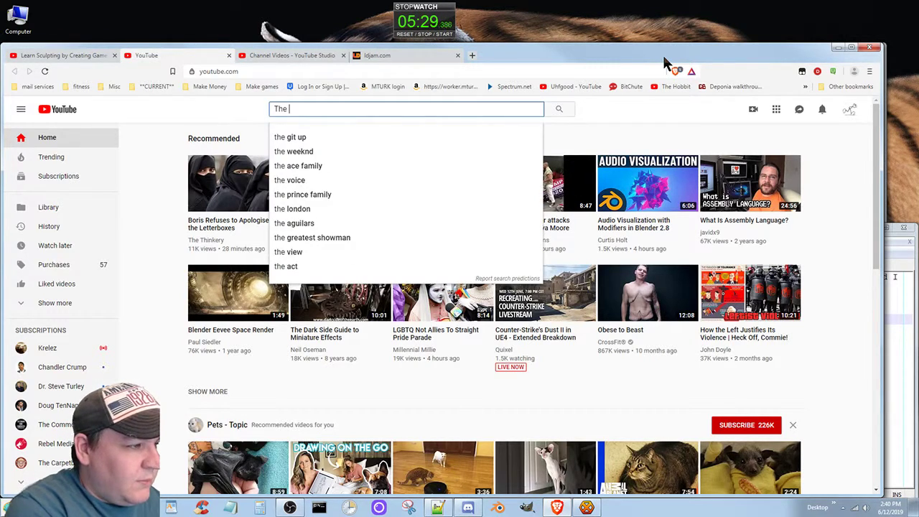
pyautogui.write('Master ')
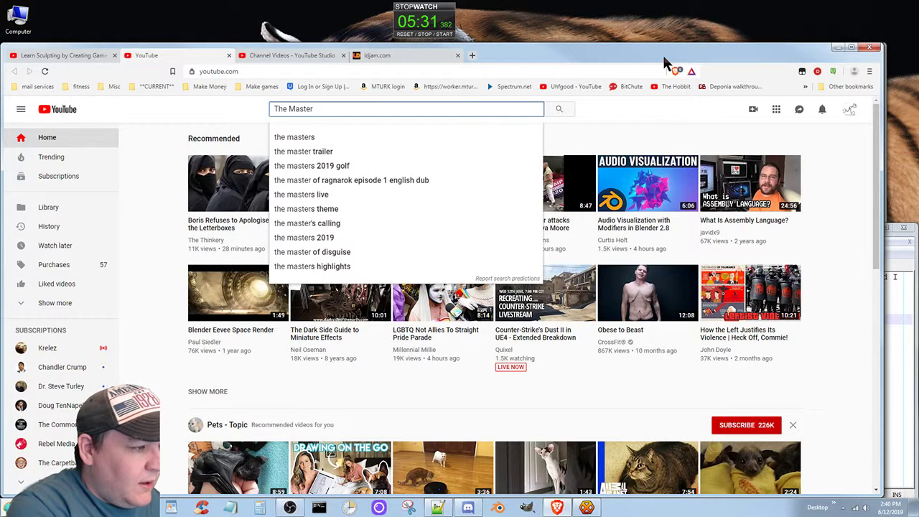
pyautogui.write('d')
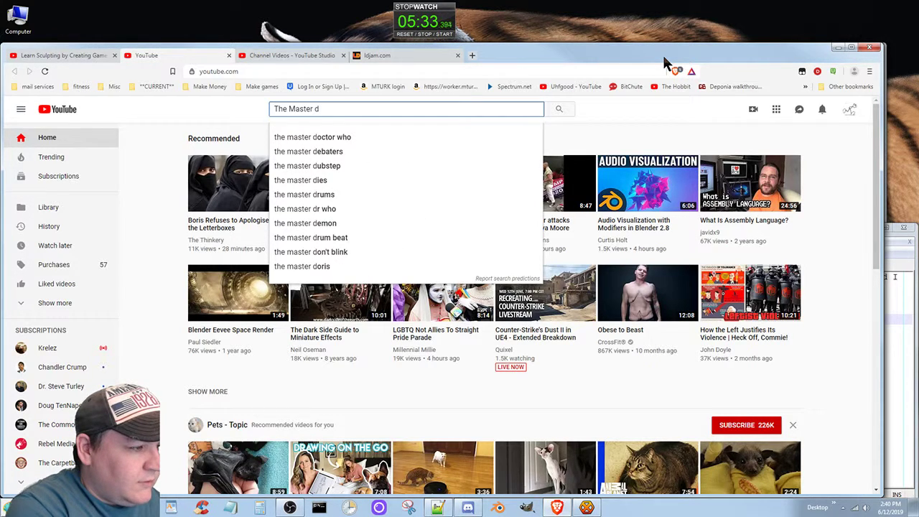
pyautogui.write('octor who class')
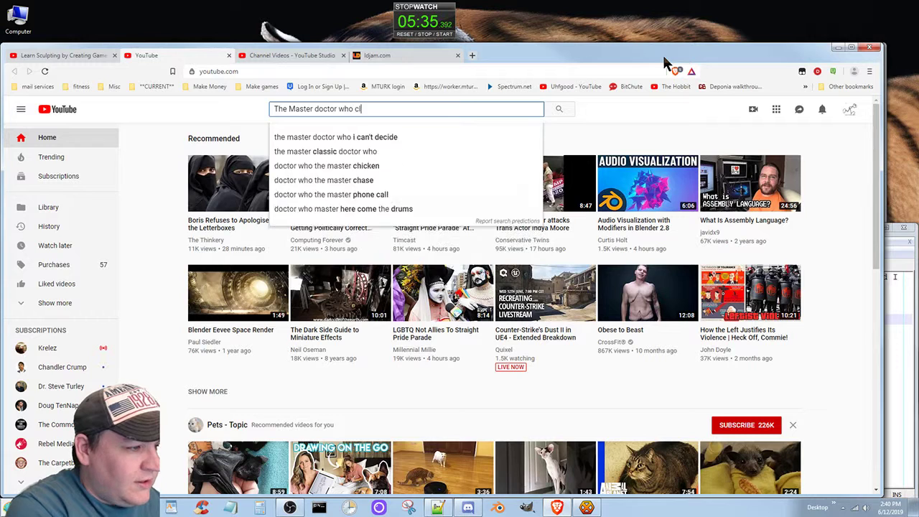
pyautogui.write('ic')
pyautogui.press('Return')
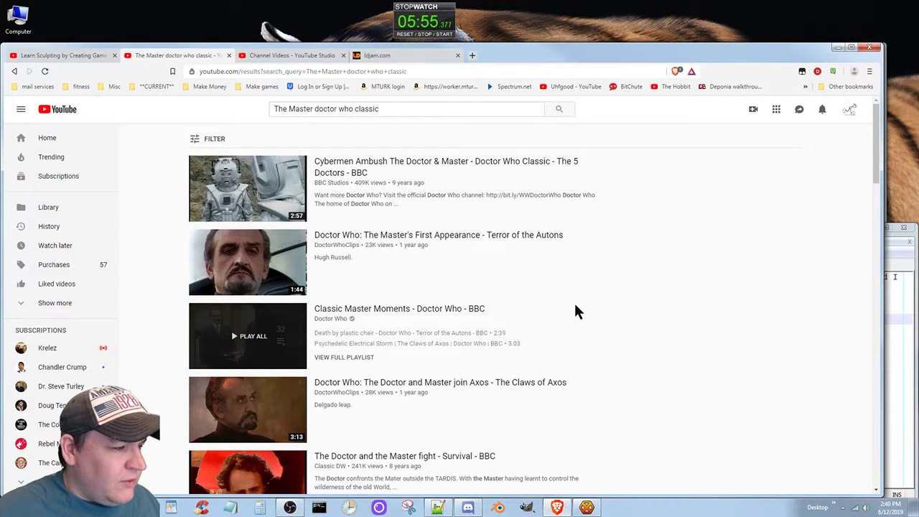
# Browse the search results and open the video "The Master in the Matrix - Doctor Who - Trial of a Timelord - BBC"
pyautogui.scroll(-4, 579, 309)
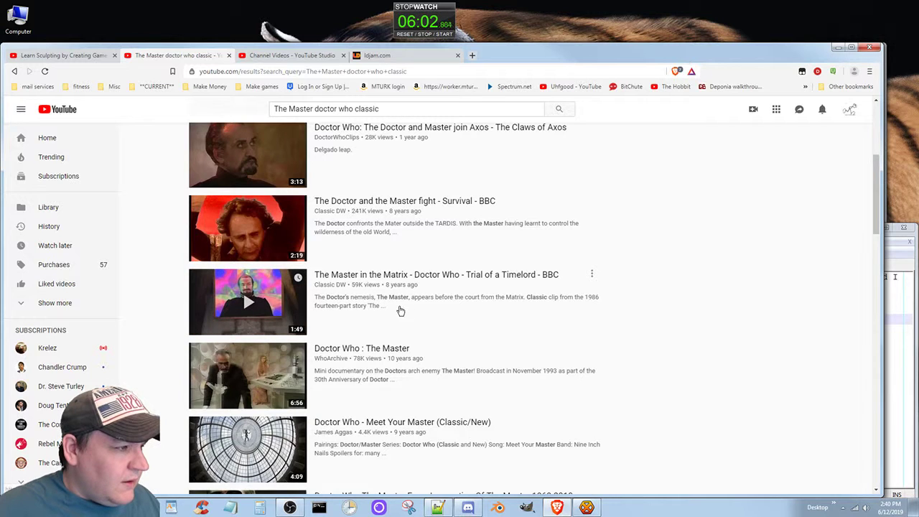
pyautogui.scroll(3, 401, 310)
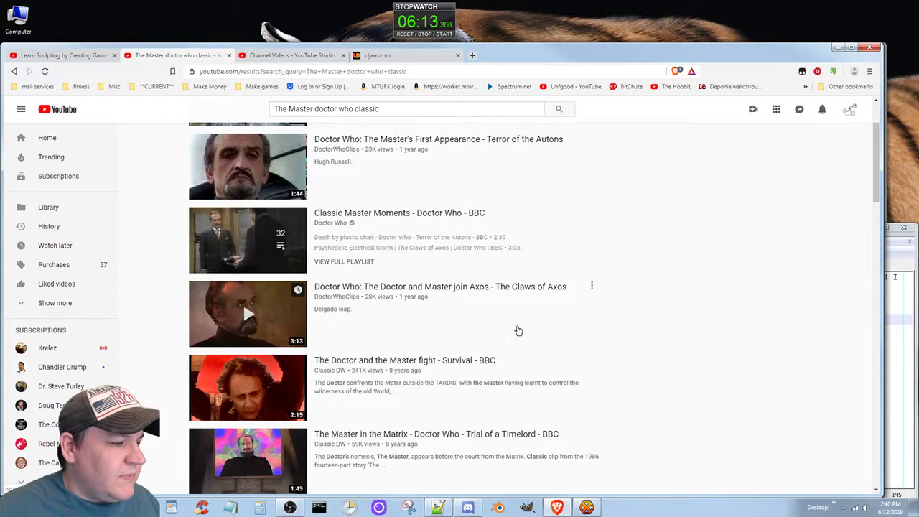
pyautogui.scroll(-3, 415, 341)
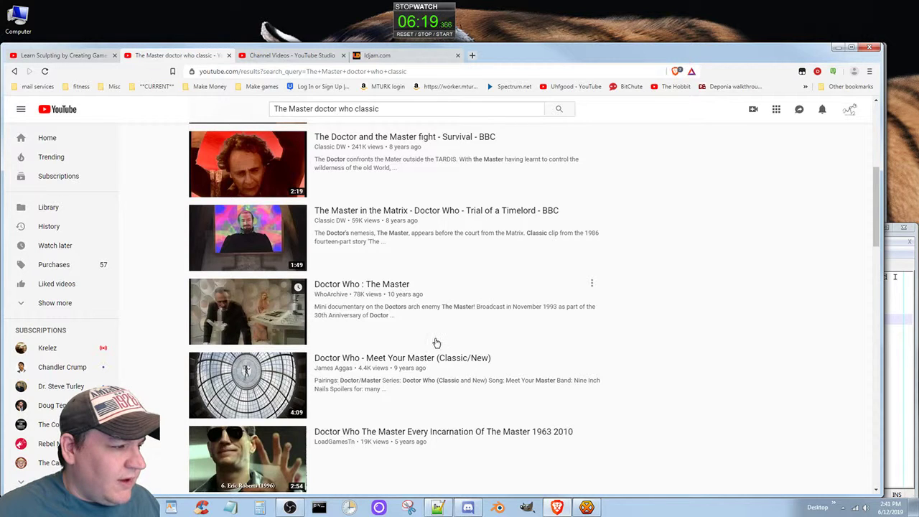
pyautogui.click(473, 267)
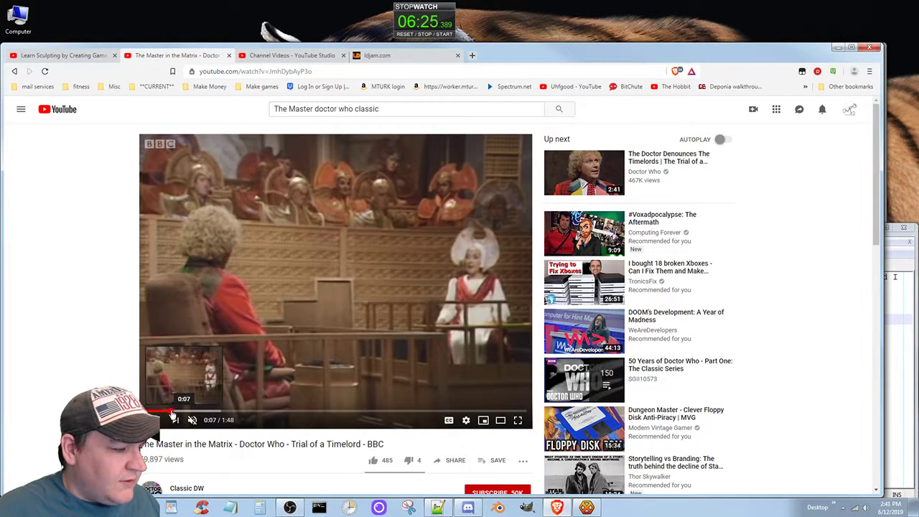
# Skip ahead through the video to about 1:02, where the Master appears on the courtroom screen
pyautogui.click(224, 414)
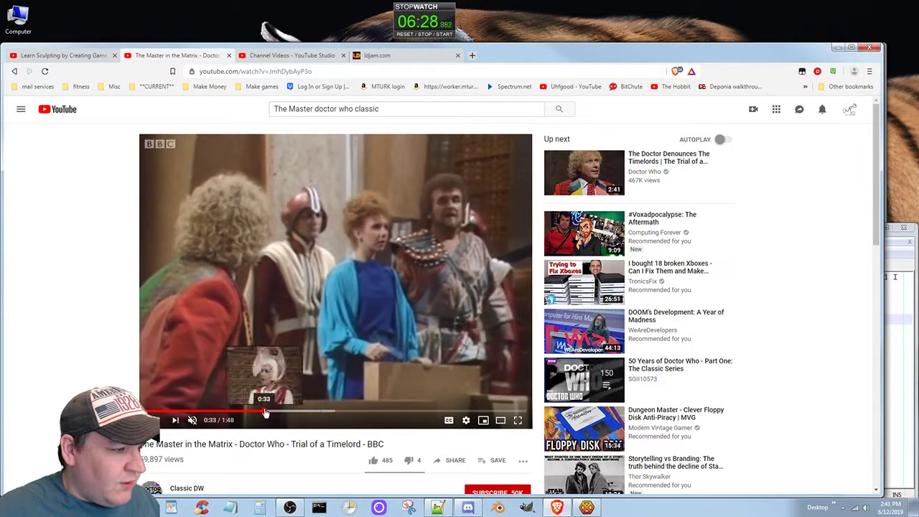
pyautogui.click(265, 413)
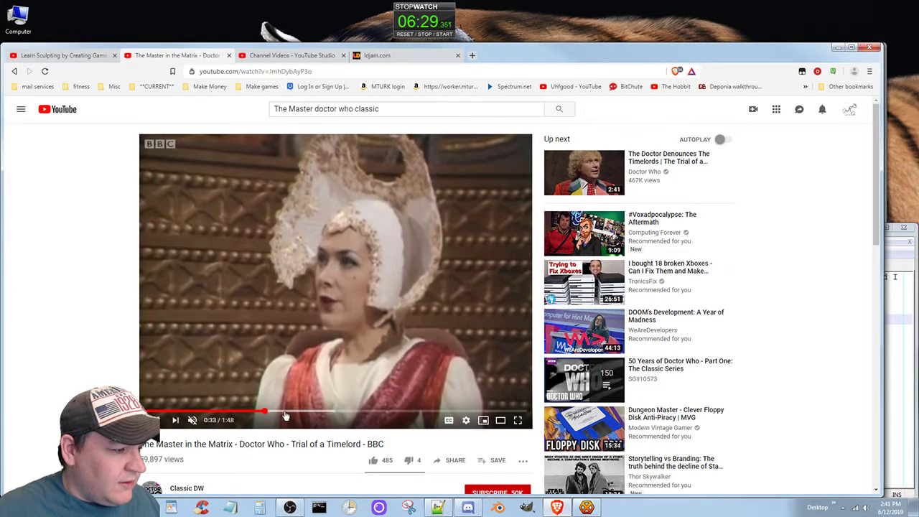
pyautogui.click(311, 413)
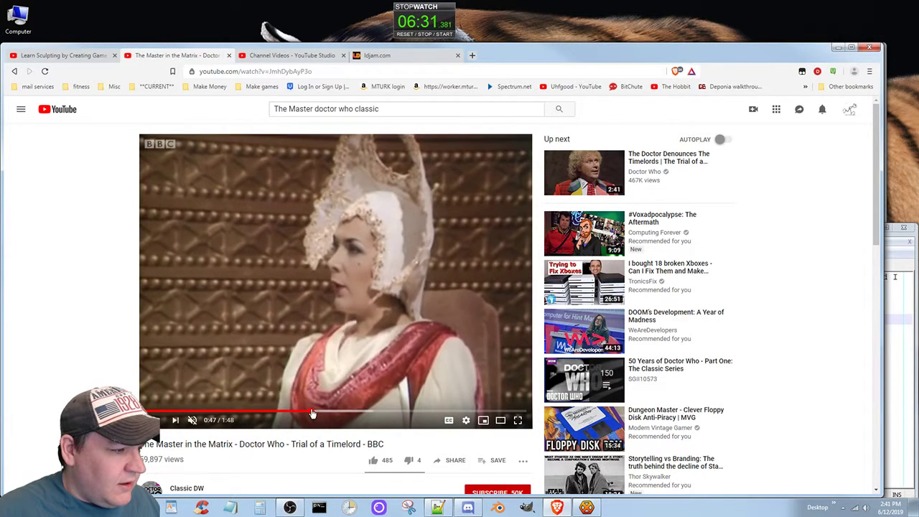
pyautogui.click(337, 414)
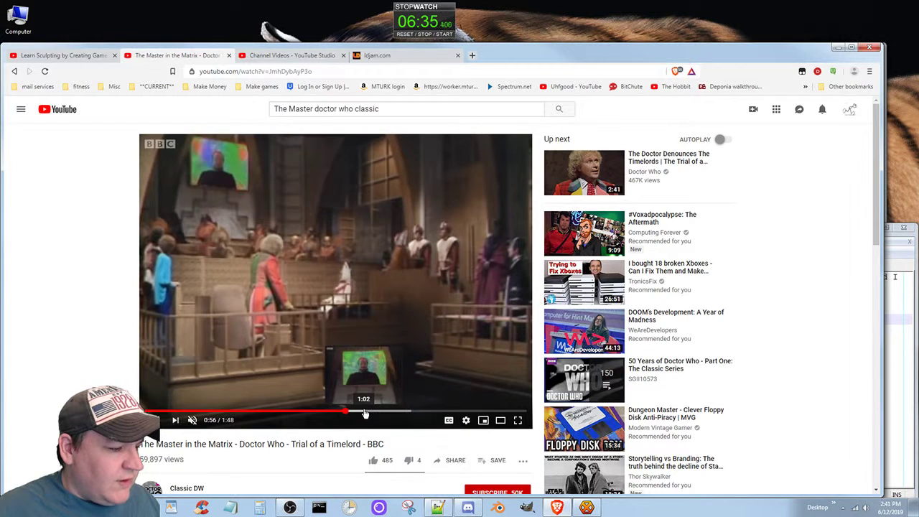
pyautogui.click(366, 413)
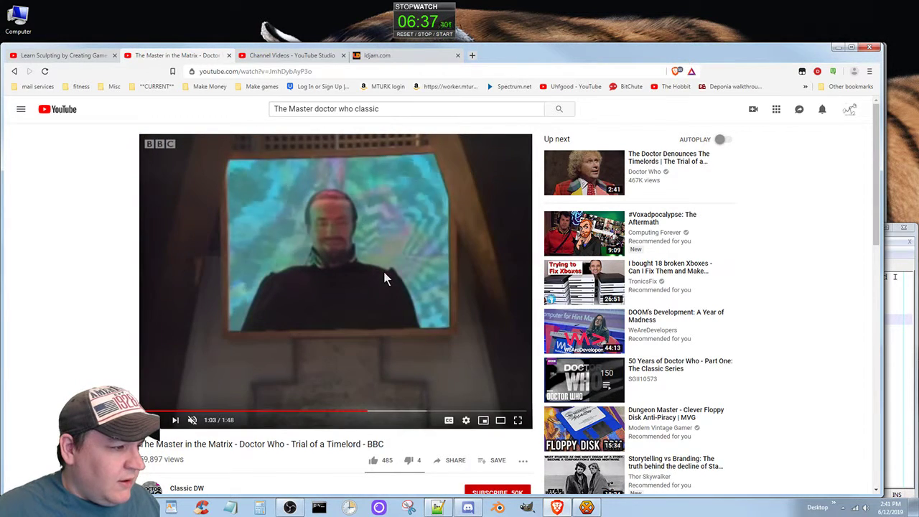
# Change the video's playback quality
pyautogui.click(470, 419)
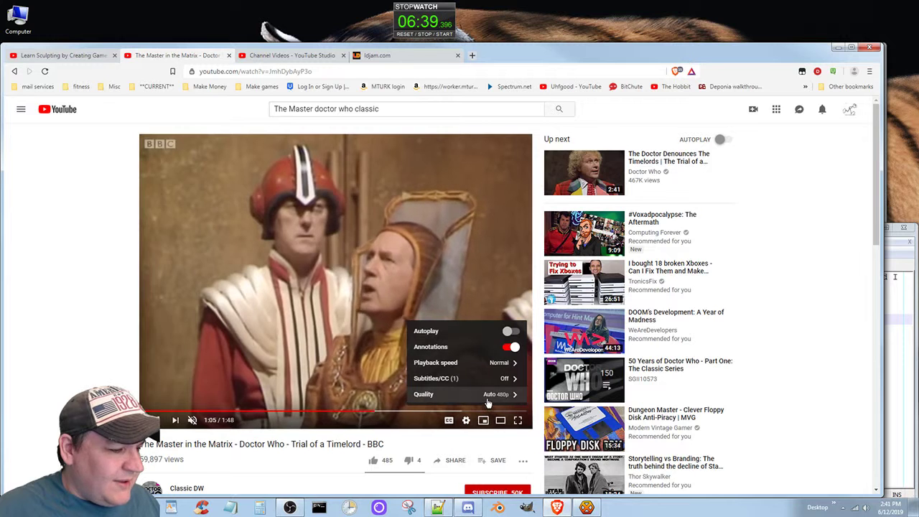
pyautogui.click(467, 394)
pyautogui.click(467, 331)
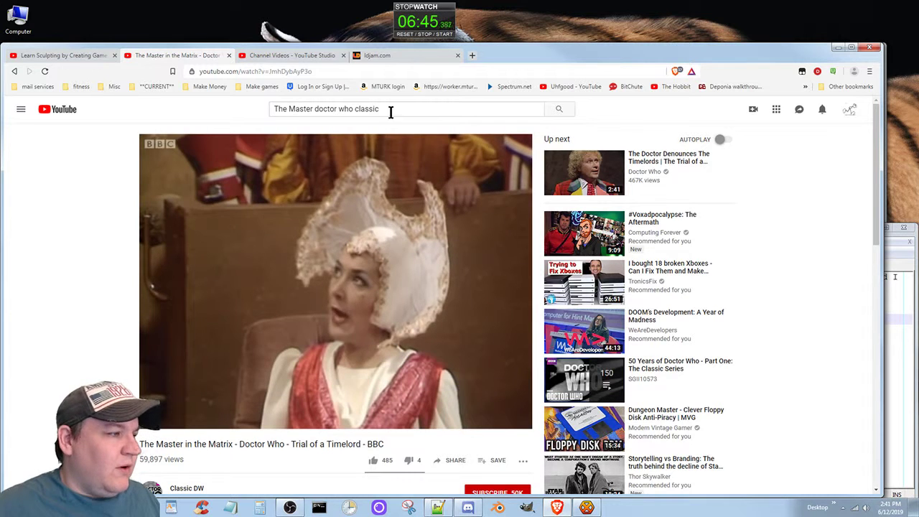
# Search YouTube for "max maven" and open the video "Keep On Cruisin show 05 Max Maven card trick"
pyautogui.click(405, 109)
pyautogui.moveTo(408, 111); pyautogui.dragTo(153, 117)
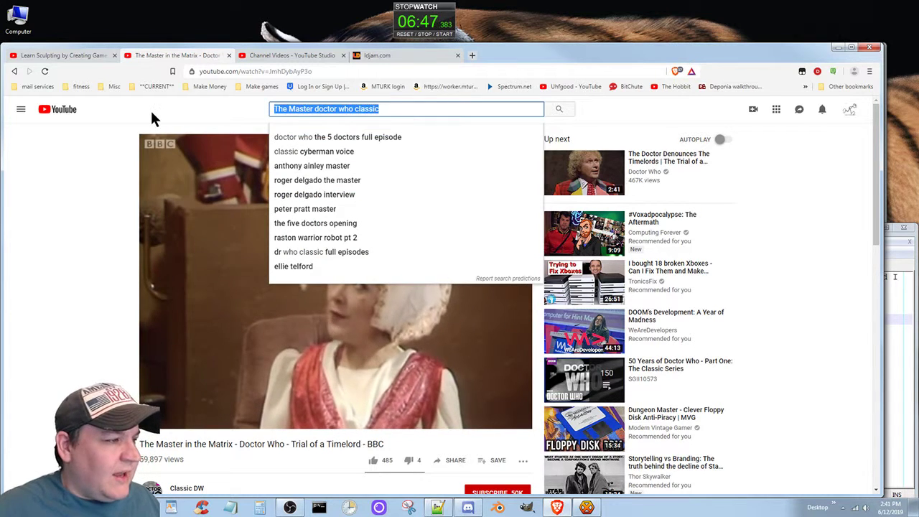
pyautogui.write('Ma')
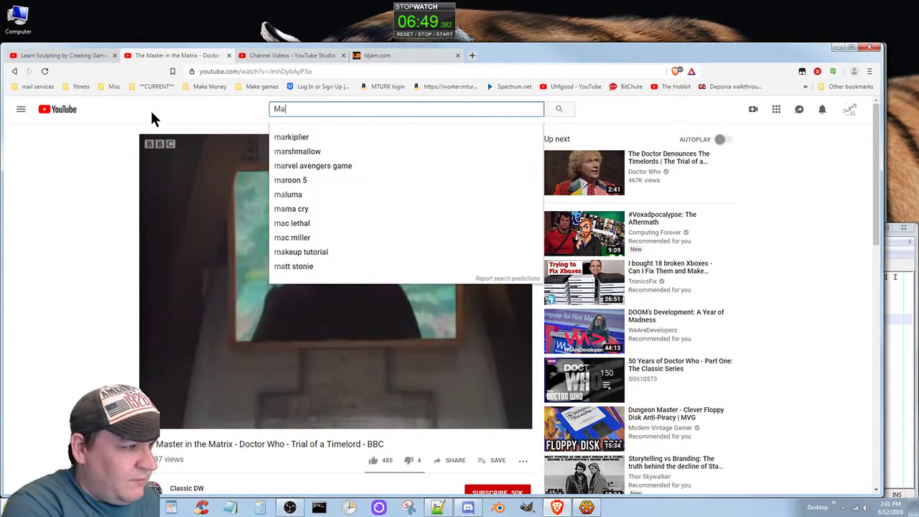
pyautogui.write('x Maven')
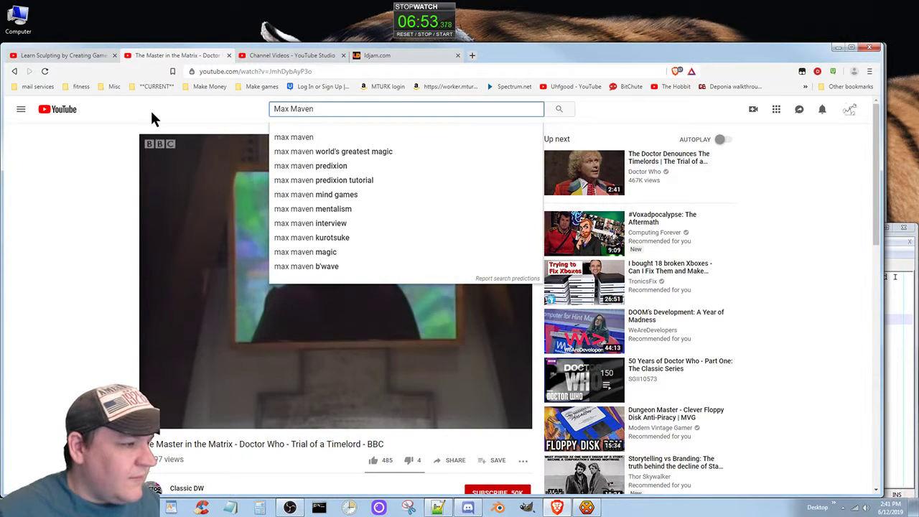
pyautogui.click(294, 138)
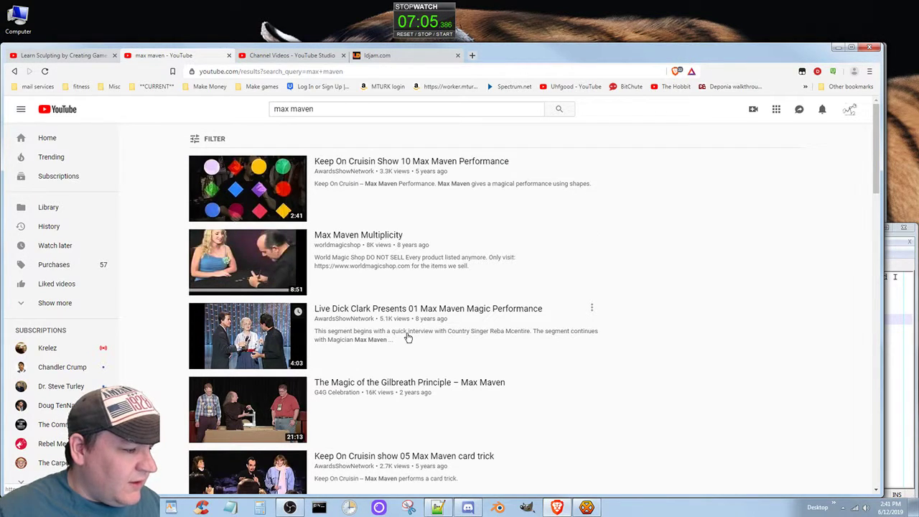
pyautogui.scroll(-3, 407, 337)
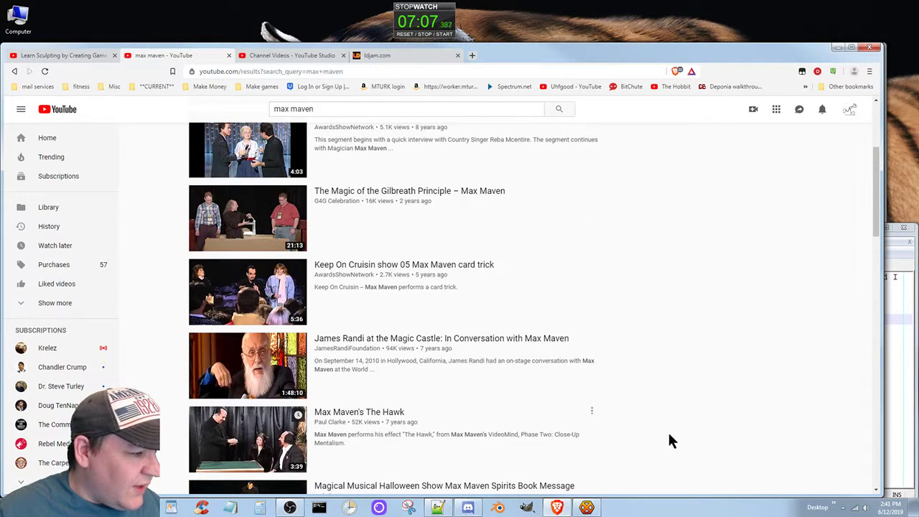
pyautogui.click(276, 282)
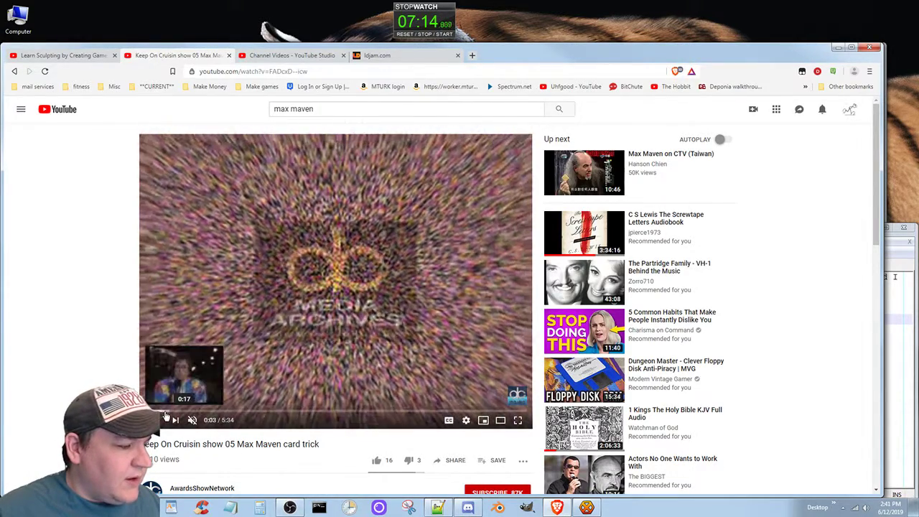
# Skip ahead through the card trick video, pause it, and move the playback position to about 2:14
pyautogui.click(179, 411)
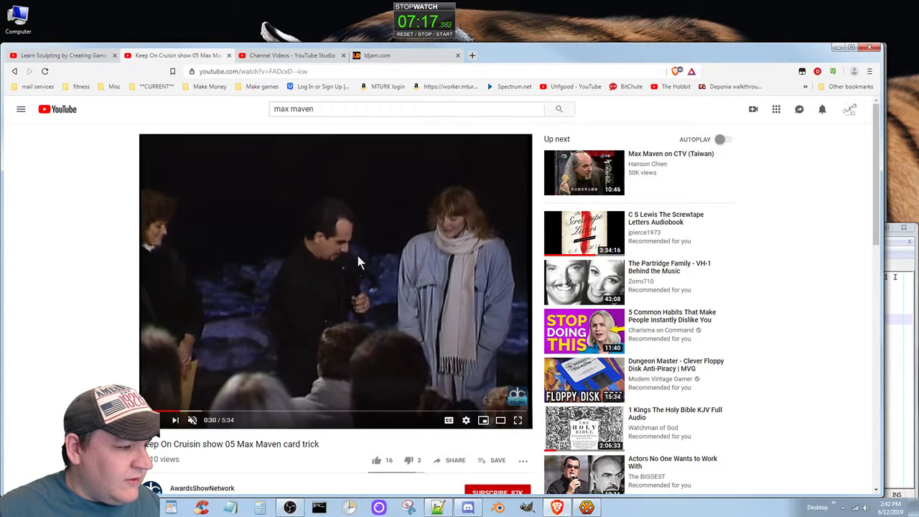
pyautogui.click(351, 264)
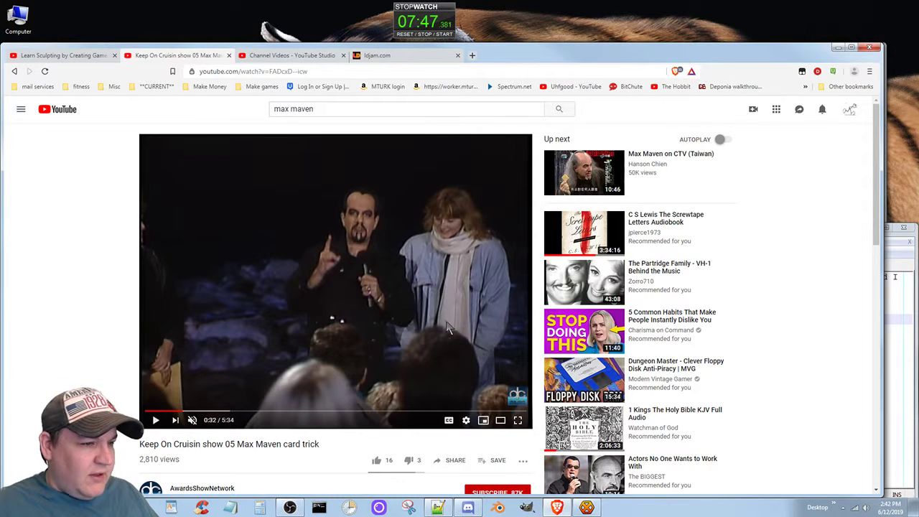
pyautogui.click(201, 412)
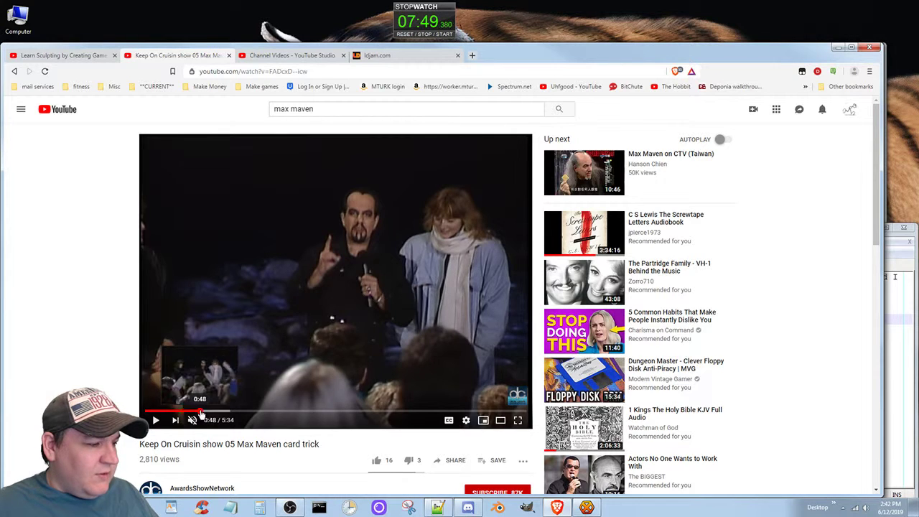
pyautogui.click(222, 412)
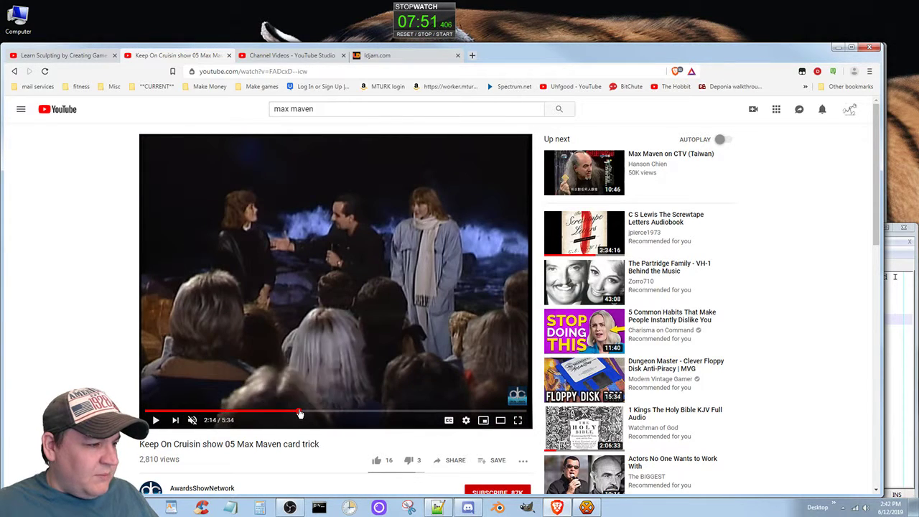
pyautogui.click(301, 412)
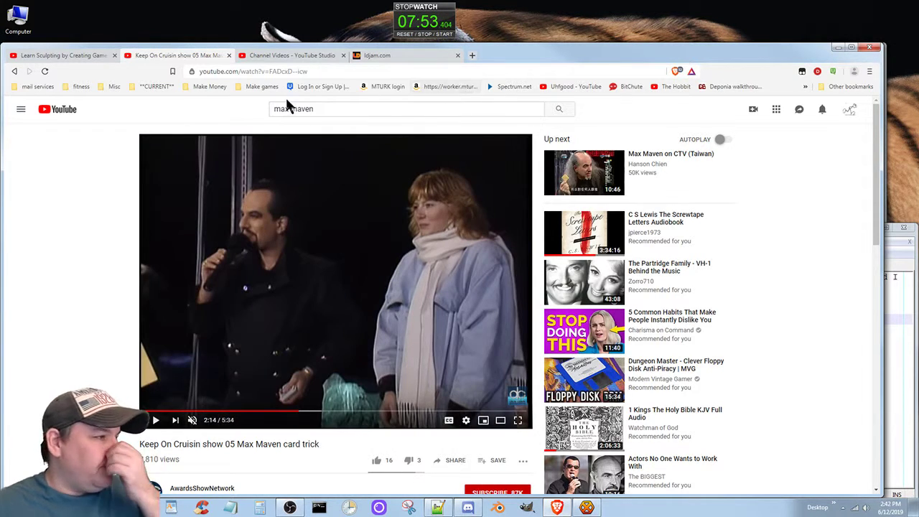
# Close the Max Maven video and show "Learn Sculpting by Creating Game Assets - Part 2 - Details" in full screen
pyautogui.click(228, 55)
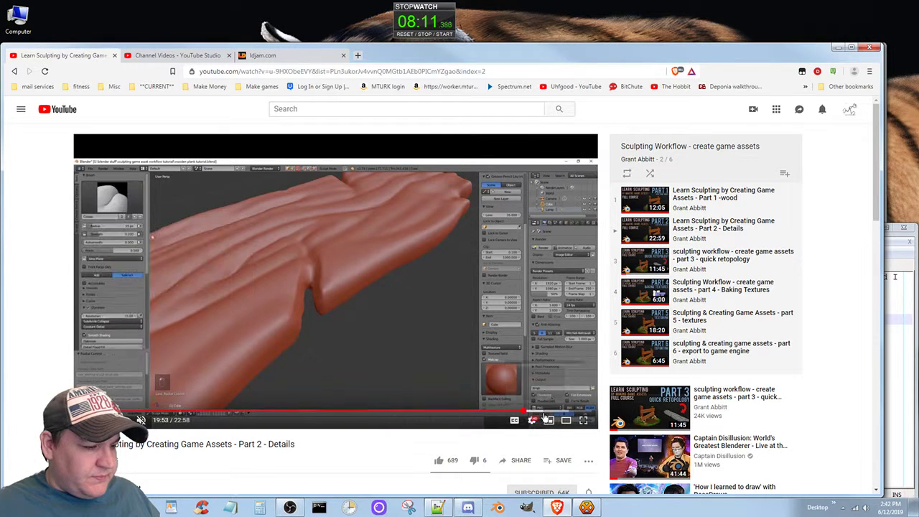
pyautogui.click(532, 421)
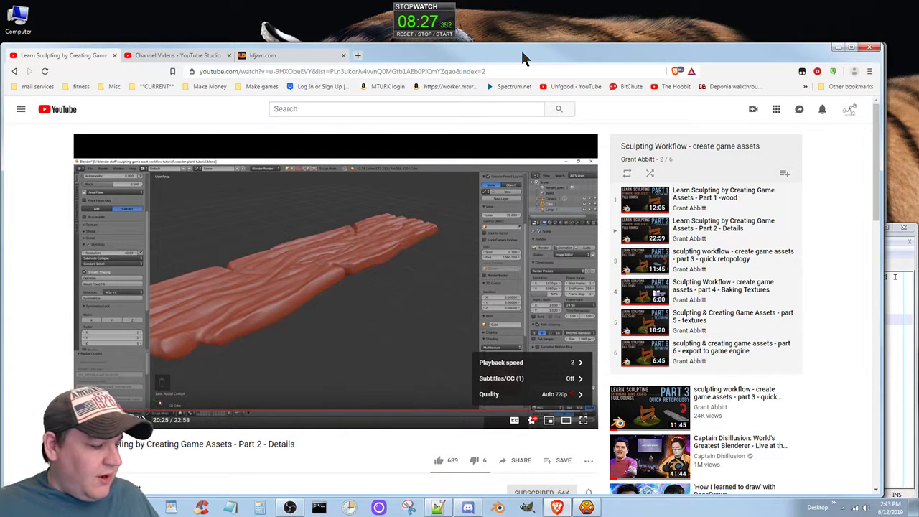
pyautogui.hotkey('alt', 'Tab')
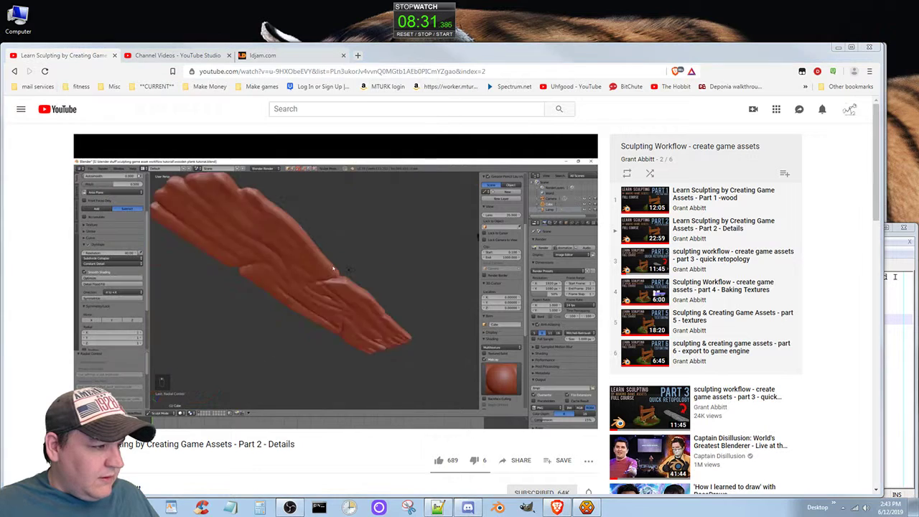
pyautogui.hotkey('alt', 'Tab')
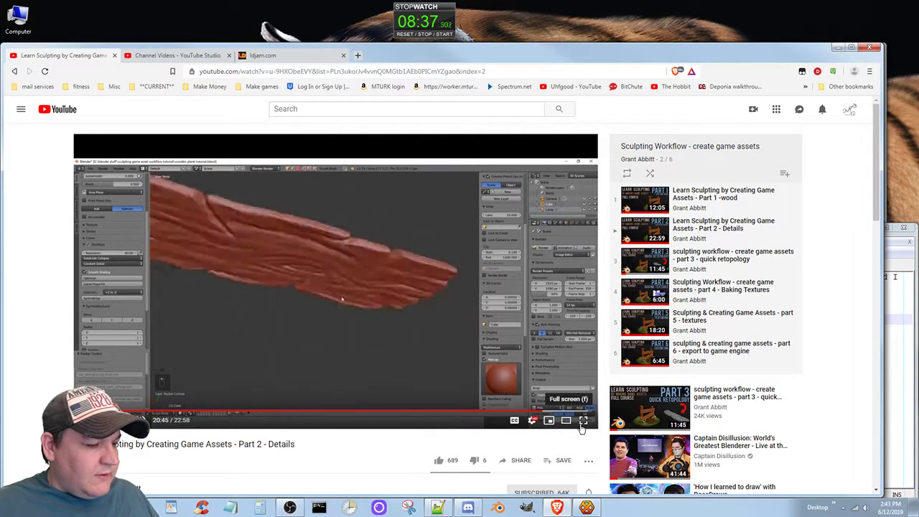
pyautogui.click(582, 422)
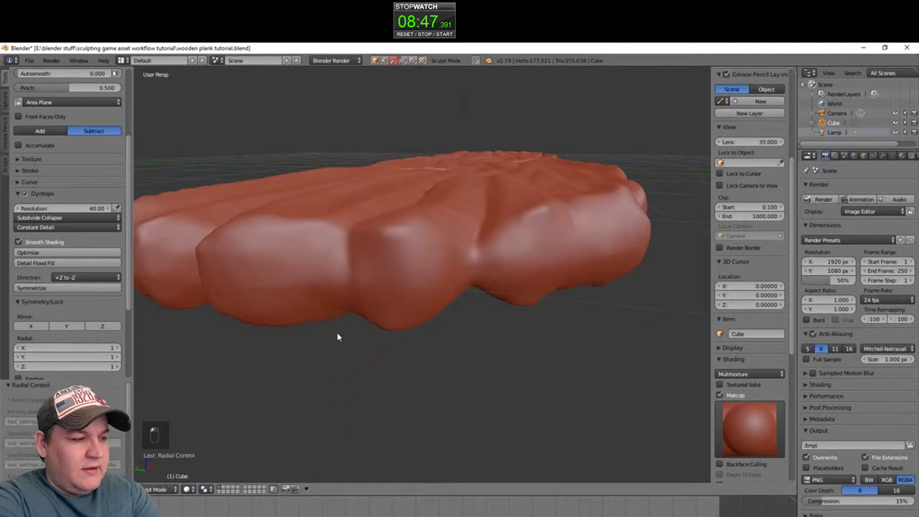
# Carve vertical end-grain creases into the rounded lumps across the near end face of the plank
pyautogui.scroll(-5, 433, 273)
pyautogui.moveTo(432, 275); pyautogui.dragTo(450, 381, button='middle')
pyautogui.moveTo(541, 375)
pyautogui.mouseDown(button='middle')
pyautogui.moveTo(534, 340)
pyautogui.moveTo(507, 319)
pyautogui.moveTo(549, 319)
pyautogui.moveTo(265, 341)
pyautogui.moveTo(341, 320)
pyautogui.mouseUp(button='middle')
pyautogui.hotkey('alt', 'f')
pyautogui.scroll(-5, 338, 319)
pyautogui.moveTo(402, 240); pyautogui.dragTo(438, 314, button='middle')
pyautogui.moveTo(438, 287); pyautogui.dragTo(446, 234, button='middle')
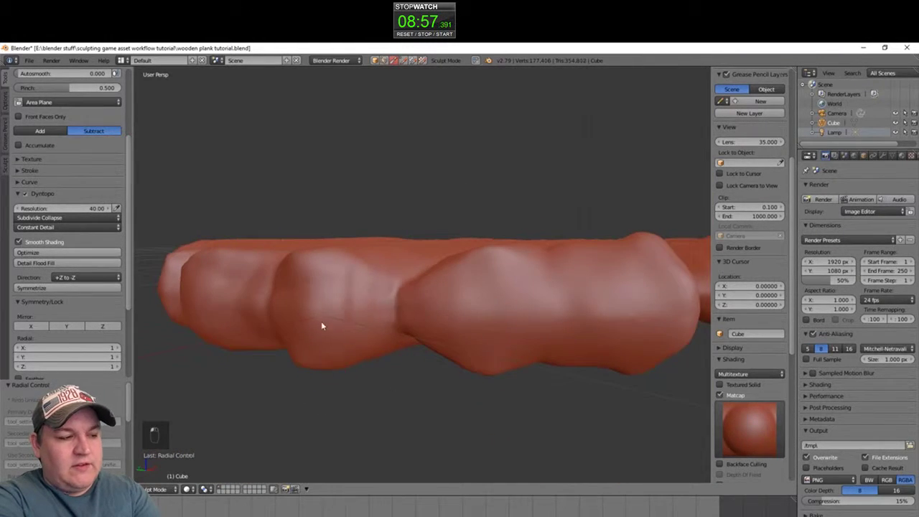
pyautogui.moveTo(322, 326)
pyautogui.mouseDown(button='middle')
pyautogui.moveTo(392, 310)
pyautogui.moveTo(441, 329)
pyautogui.moveTo(437, 282)
pyautogui.mouseUp(button='middle')
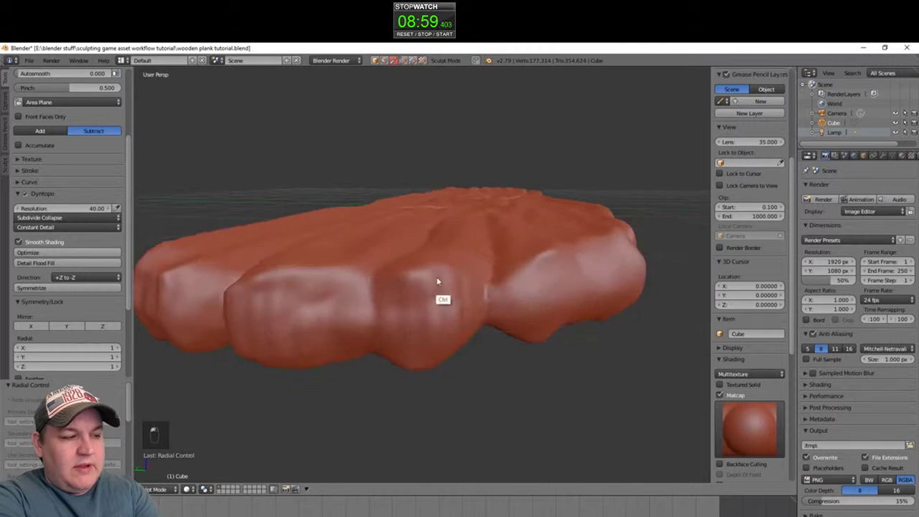
# Sculpt grain lines along the plank's long side edge, following its length from the near end past the notches
pyautogui.moveTo(383, 312)
pyautogui.mouseDown(button='middle')
pyautogui.moveTo(438, 308)
pyautogui.moveTo(285, 323)
pyautogui.moveTo(553, 327)
pyautogui.moveTo(333, 370)
pyautogui.moveTo(633, 251)
pyautogui.mouseUp(button='middle')
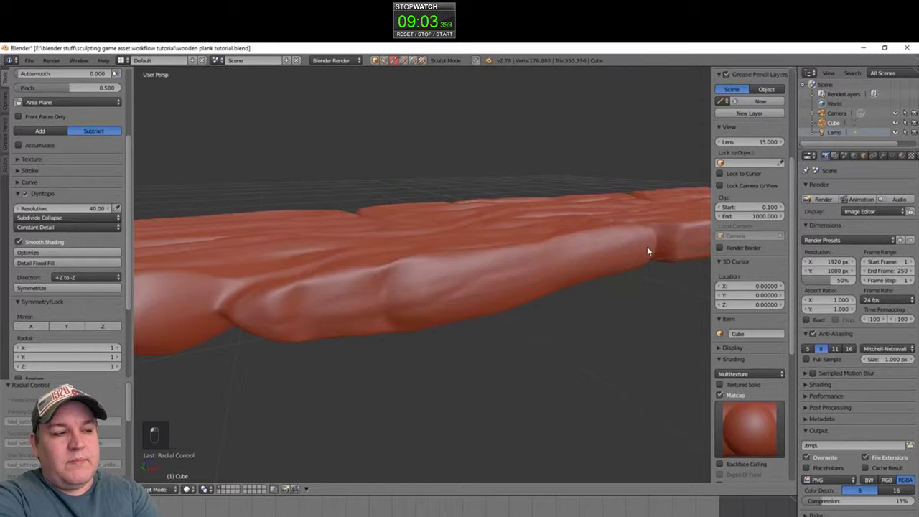
pyautogui.moveTo(382, 320)
pyautogui.mouseDown()
pyautogui.moveTo(423, 287)
pyautogui.moveTo(344, 305)
pyautogui.mouseUp()
pyautogui.keyDown('shift'); pyautogui.moveTo(345, 304); pyautogui.dragTo(370, 304); pyautogui.keyUp('shift')
pyautogui.scroll(-4, 390, 297)
pyautogui.hotkey('alt', 'f')
pyautogui.scroll(5, 503, 281)
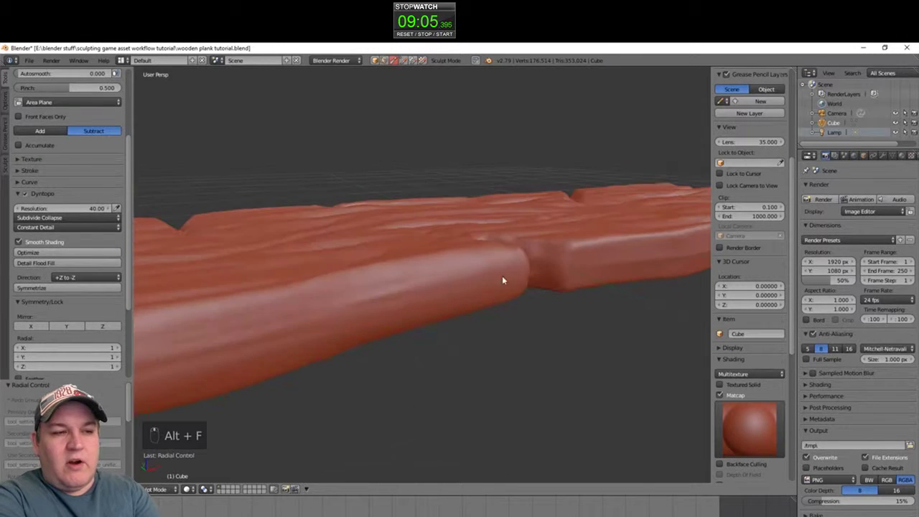
pyautogui.moveTo(503, 281); pyautogui.dragTo(275, 323)
pyautogui.moveTo(319, 292); pyautogui.dragTo(380, 273, button='middle')
pyautogui.hotkey('alt', 'f')
pyautogui.keyDown('shift'); pyautogui.moveTo(373, 309); pyautogui.dragTo(309, 307); pyautogui.keyUp('shift')
pyautogui.moveTo(338, 309); pyautogui.dragTo(478, 291, button='middle')
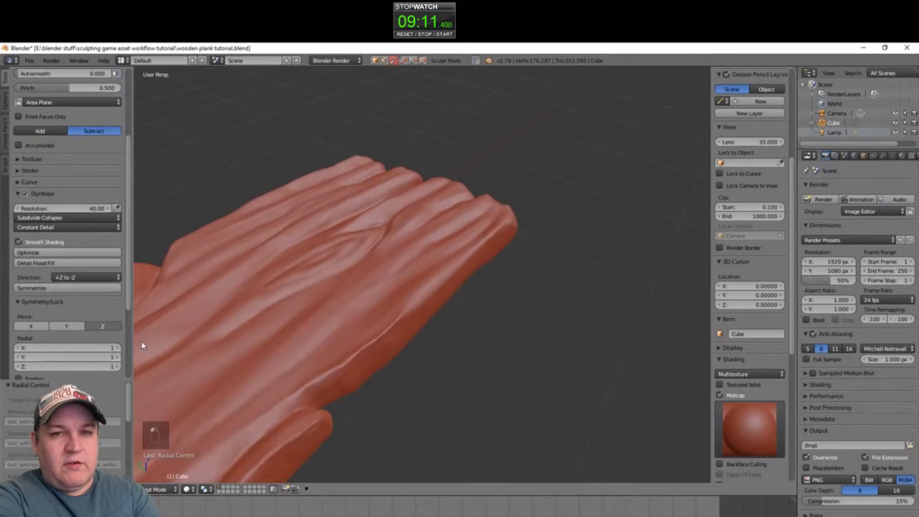
# Carve end-grain dents and creases into the lumps on the plank's opposite end face
pyautogui.moveTo(500, 238)
pyautogui.keyDown('shift'); pyautogui.mouseDown()
pyautogui.moveTo(369, 342)
pyautogui.moveTo(494, 240)
pyautogui.mouseUp(); pyautogui.keyUp('shift')
pyautogui.moveTo(455, 304)
pyautogui.mouseDown(button='middle')
pyautogui.moveTo(481, 179)
pyautogui.moveTo(472, 241)
pyautogui.moveTo(389, 315)
pyautogui.moveTo(572, 342)
pyautogui.mouseUp(button='middle')
pyautogui.hotkey('alt', 'f')
pyautogui.moveTo(467, 234); pyautogui.dragTo(408, 240, button='middle')
pyautogui.moveTo(567, 294); pyautogui.dragTo(469, 303, button='middle')
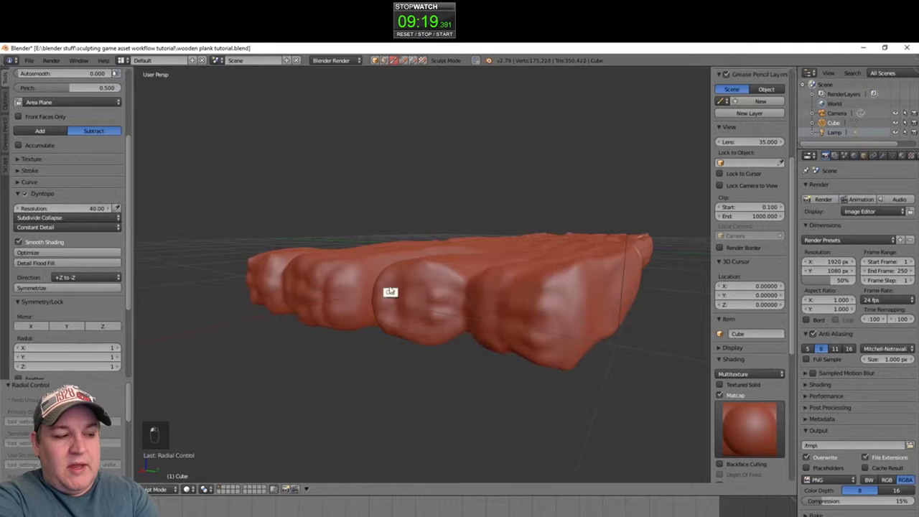
pyautogui.moveTo(390, 294)
pyautogui.mouseDown(button='middle')
pyautogui.moveTo(281, 260)
pyautogui.moveTo(433, 323)
pyautogui.moveTo(225, 318)
pyautogui.moveTo(277, 240)
pyautogui.moveTo(411, 302)
pyautogui.moveTo(562, 279)
pyautogui.moveTo(394, 318)
pyautogui.mouseUp(button='middle')
pyautogui.scroll(1, 395, 318)
pyautogui.moveTo(406, 313)
pyautogui.mouseDown()
pyautogui.moveTo(193, 301)
pyautogui.moveTo(374, 312)
pyautogui.mouseUp()
pyautogui.press('f')
# Sculpt lengthwise grain lines into the plank's remaining long side edge between the notches
pyautogui.moveTo(300, 327); pyautogui.dragTo(381, 318, button='middle')
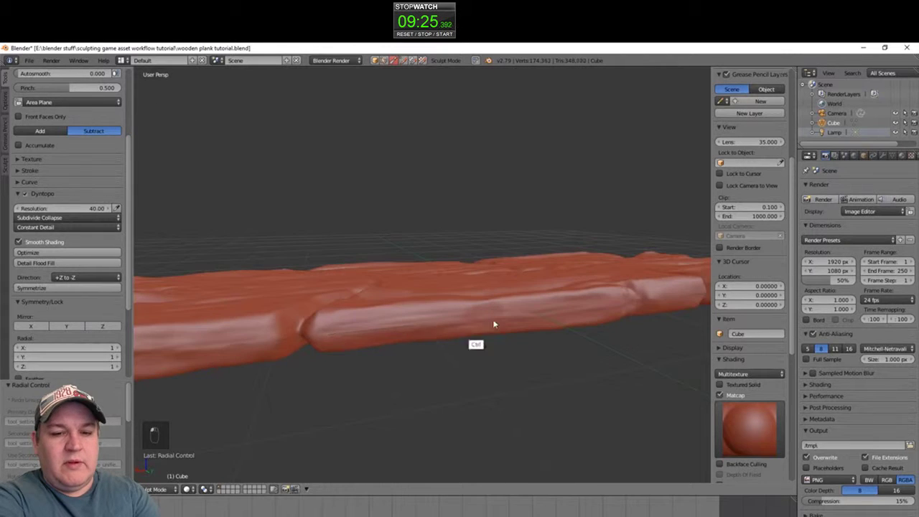
pyautogui.moveTo(493, 325)
pyautogui.mouseDown(button='middle')
pyautogui.moveTo(381, 323)
pyautogui.moveTo(410, 299)
pyautogui.moveTo(343, 324)
pyautogui.moveTo(604, 271)
pyautogui.moveTo(504, 287)
pyautogui.mouseUp(button='middle')
pyautogui.moveTo(504, 287); pyautogui.dragTo(425, 291)
pyautogui.moveTo(425, 292)
pyautogui.mouseDown(button='middle')
pyautogui.moveTo(467, 317)
pyautogui.moveTo(453, 339)
pyautogui.moveTo(459, 316)
pyautogui.mouseUp(button='middle')
pyautogui.moveTo(460, 316)
pyautogui.mouseDown(button='middle')
pyautogui.moveTo(522, 299)
pyautogui.moveTo(503, 324)
pyautogui.mouseUp(button='middle')
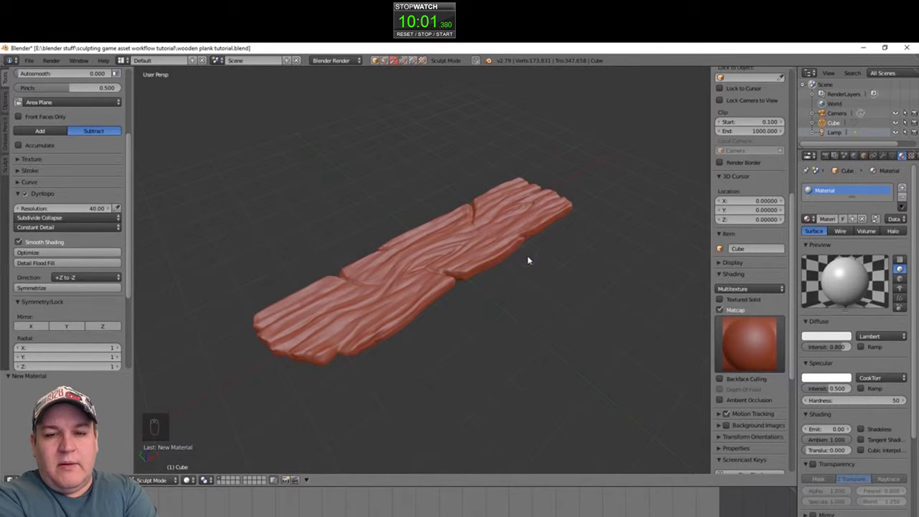
# Switch the plank from Sculpt Mode to Object Mode and turn off the Matcap shading
pyautogui.click(151, 479)
pyautogui.click(153, 466)
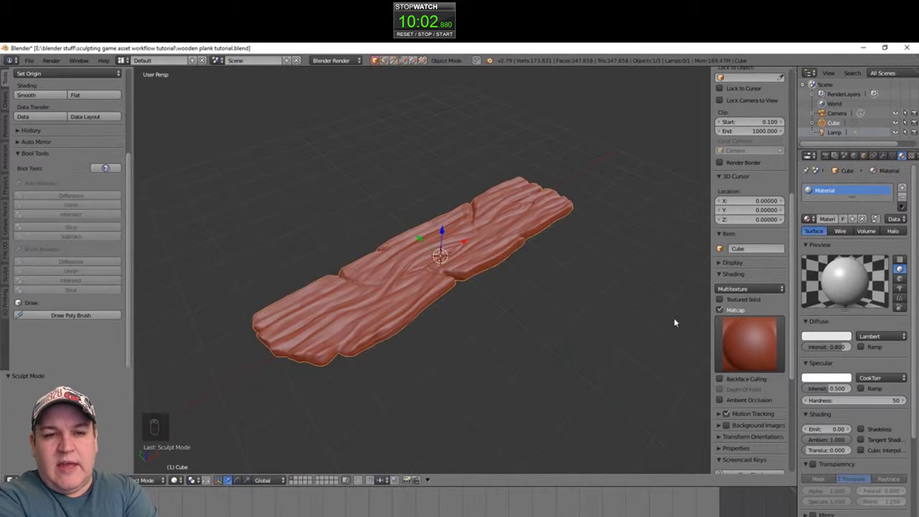
pyautogui.click(720, 310)
pyautogui.press('n')
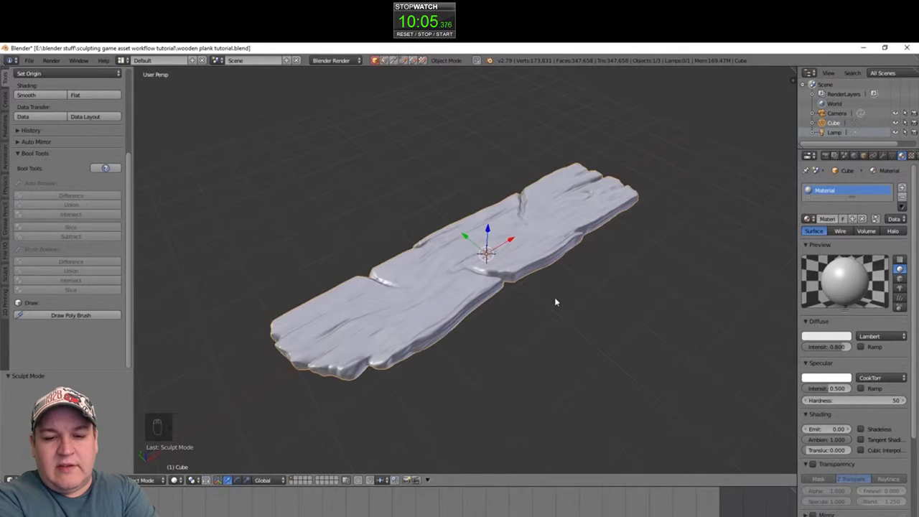
# Duplicate the plank in place, naming the original "wood hp" and the copy "wood lp"
pyautogui.hotkey('shift', 'd')
pyautogui.rightClick(555, 297)
pyautogui.moveTo(824, 151); pyautogui.dragTo(824, 199)
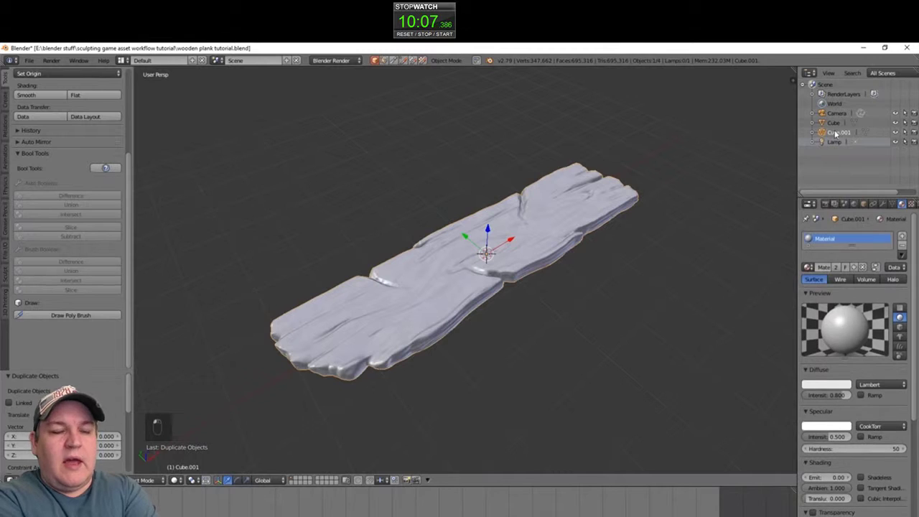
pyautogui.click(835, 123)
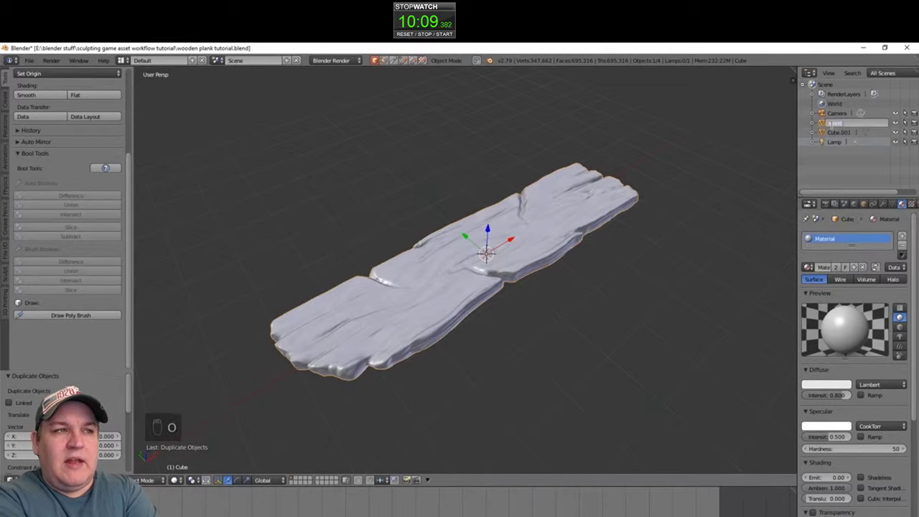
pyautogui.press('Return')
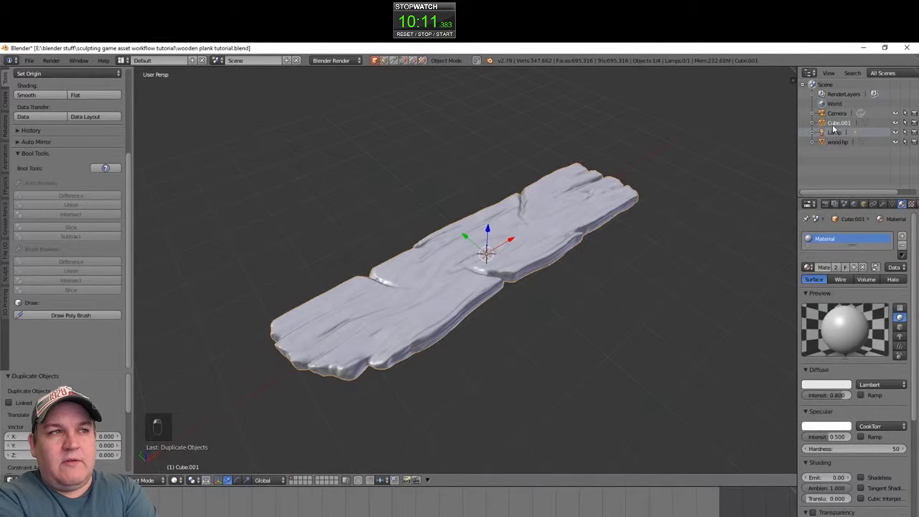
pyautogui.press('Return')
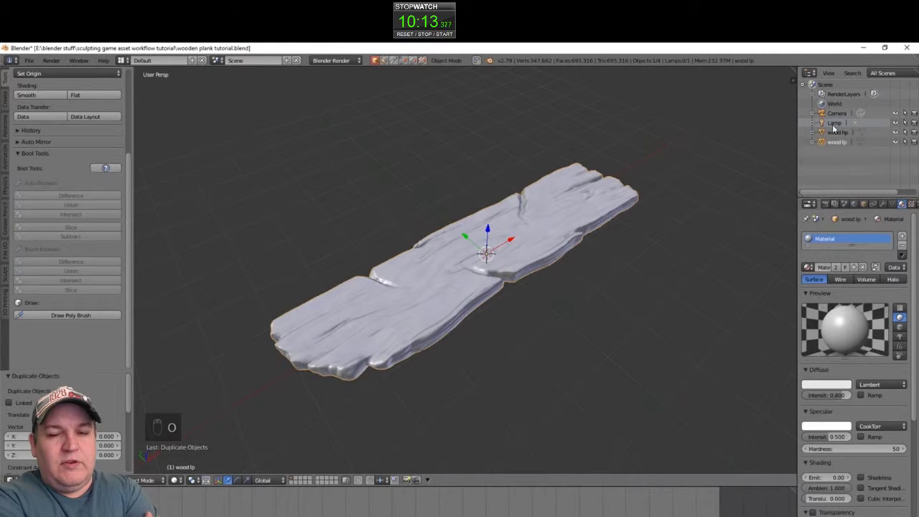
# Add a Decimate modifier to the "wood lp" plank in Collapse mode
pyautogui.click(882, 205)
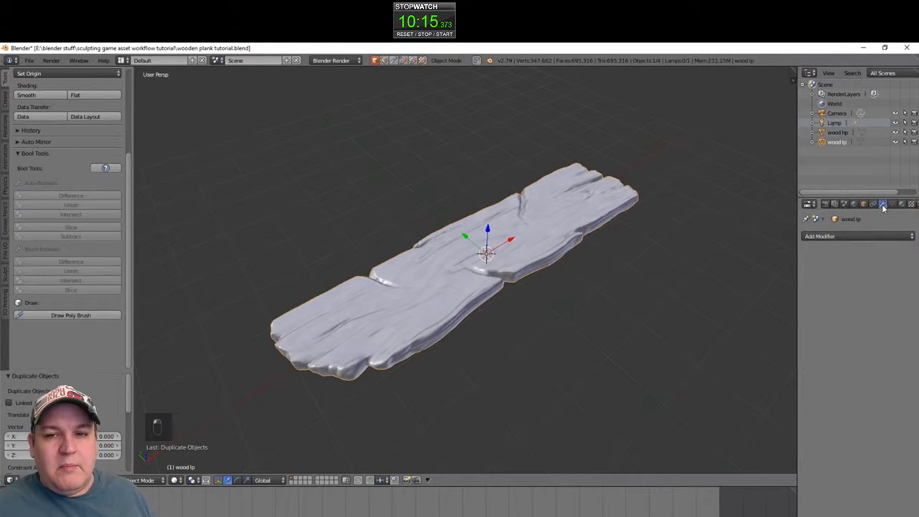
pyautogui.click(854, 236)
pyautogui.click(737, 300)
pyautogui.click(850, 290)
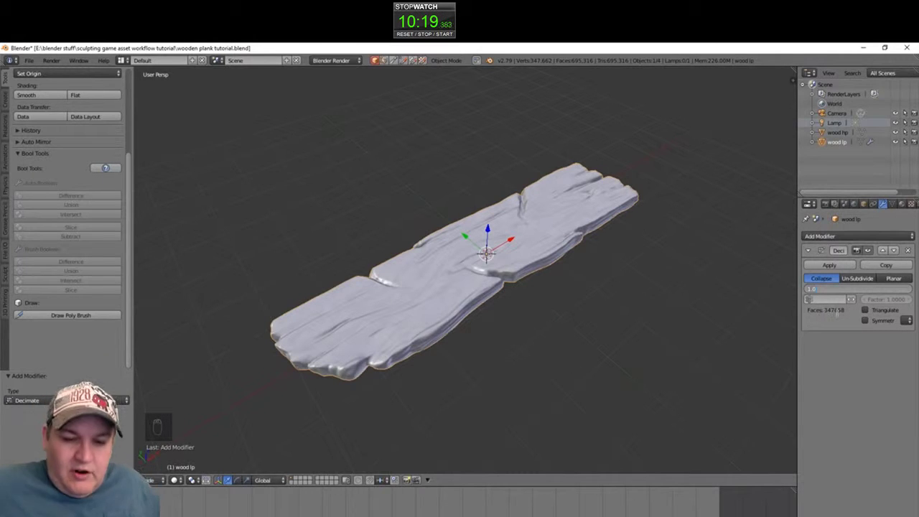
pyautogui.click(491, 299)
pyautogui.moveTo(546, 308); pyautogui.dragTo(543, 347, button='middle')
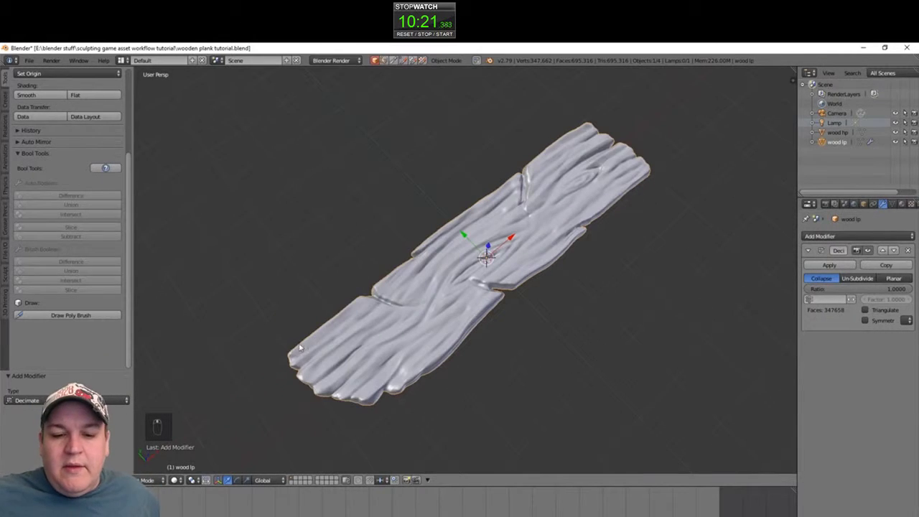
pyautogui.moveTo(486, 209); pyautogui.dragTo(486, 246, button='middle')
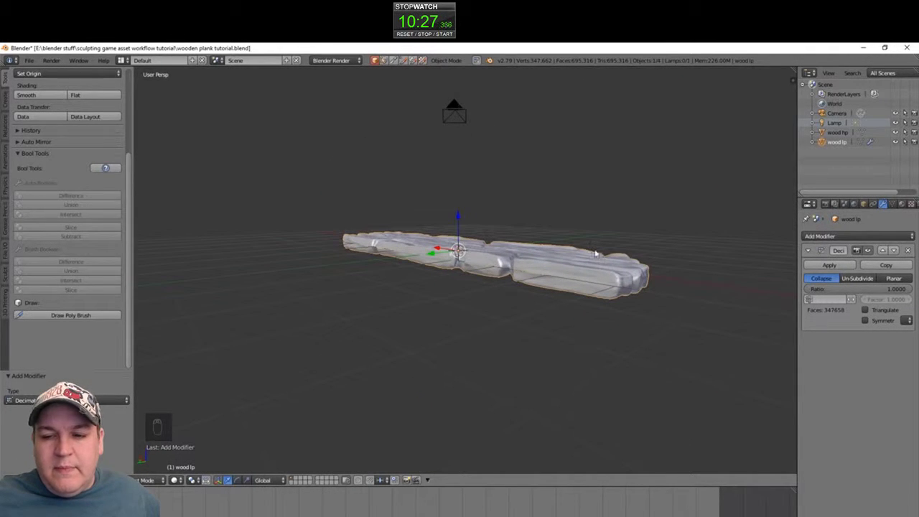
pyautogui.moveTo(431, 241); pyautogui.dragTo(546, 301, button='middle')
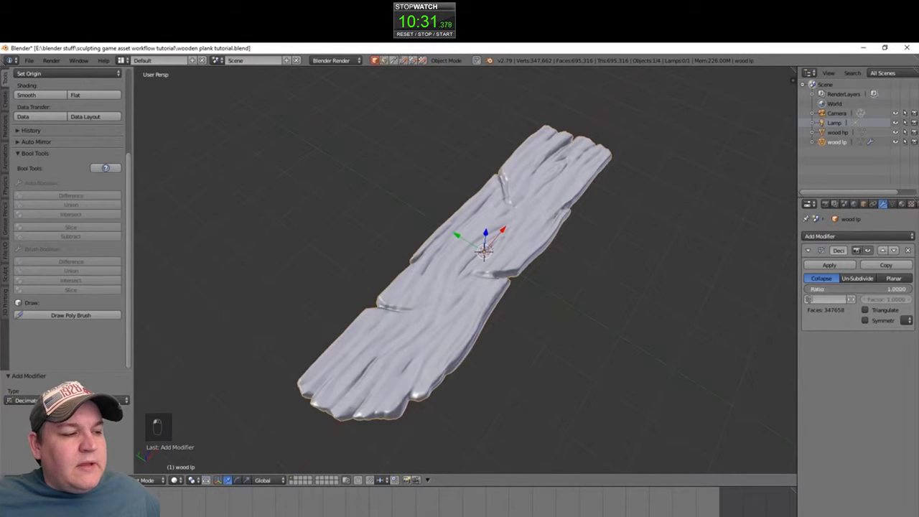
# Set the Decimate ratio of "wood lp" to 0.01 and toggle the "wood hp" plank's visibility to compare the two
pyautogui.click(899, 289)
pyautogui.write('0.01')
pyautogui.press('Return')
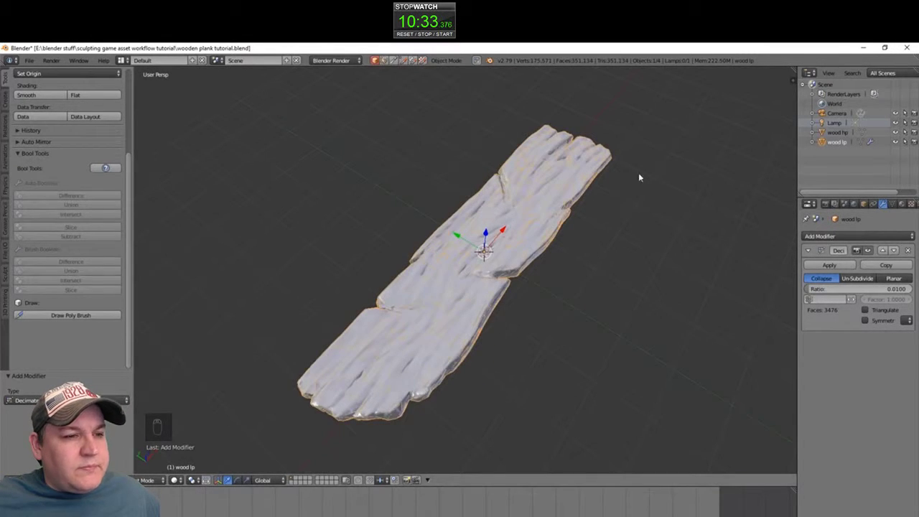
pyautogui.click(895, 133)
pyautogui.click(894, 133)
pyautogui.click(895, 133)
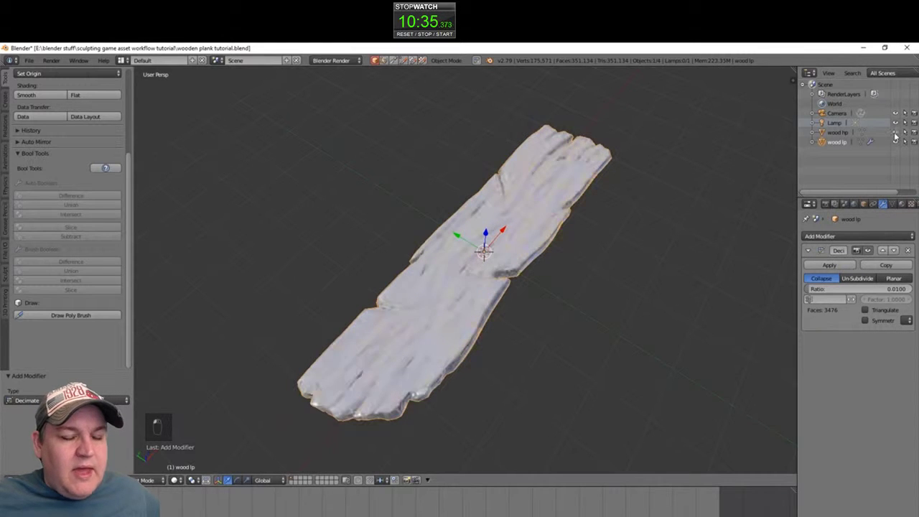
pyautogui.click(894, 133)
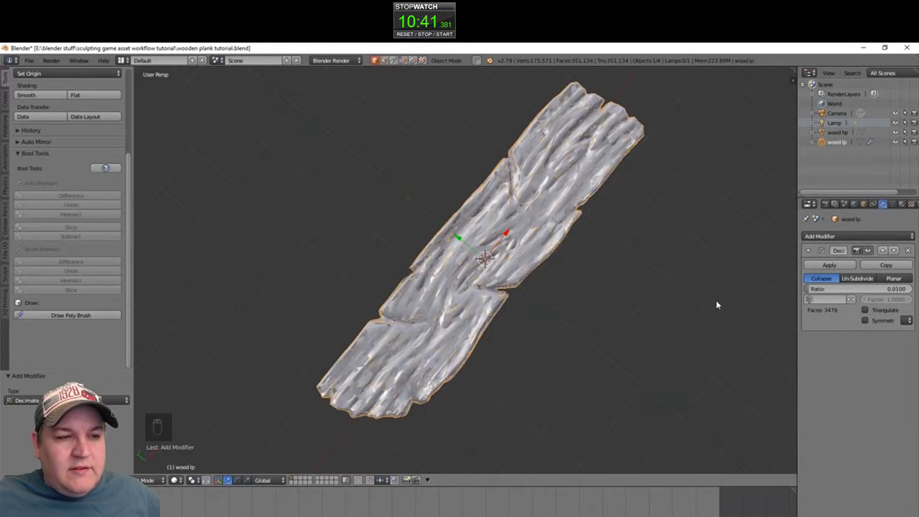
# Set the Decimate ratio of "wood lp" to 0.005 and check it against the high-poly plank
pyautogui.click(859, 289)
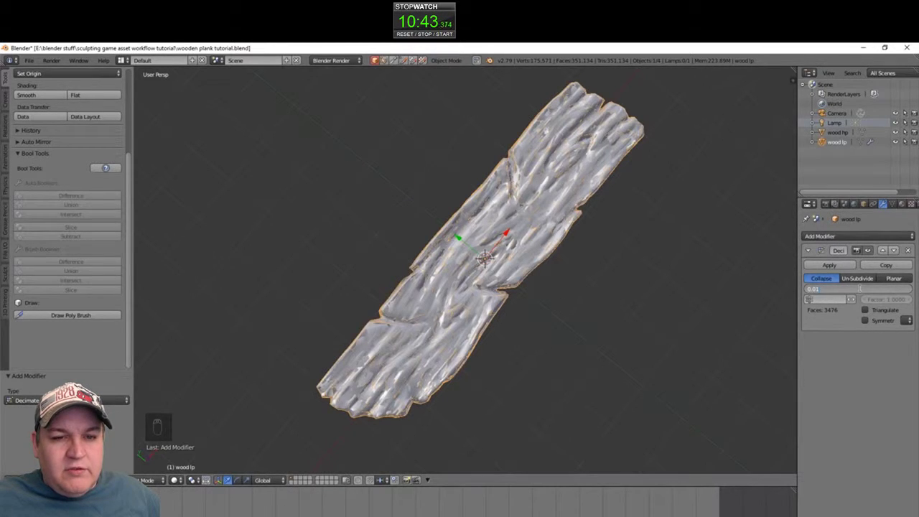
pyautogui.write('0.005')
pyautogui.press('Return')
pyautogui.moveTo(514, 347); pyautogui.dragTo(567, 321, button='middle')
pyautogui.click(896, 132)
# Try a Decimate ratio of 0.003 on "wood lp", comparing it with "wood hp" hidden and shown
pyautogui.click(859, 289)
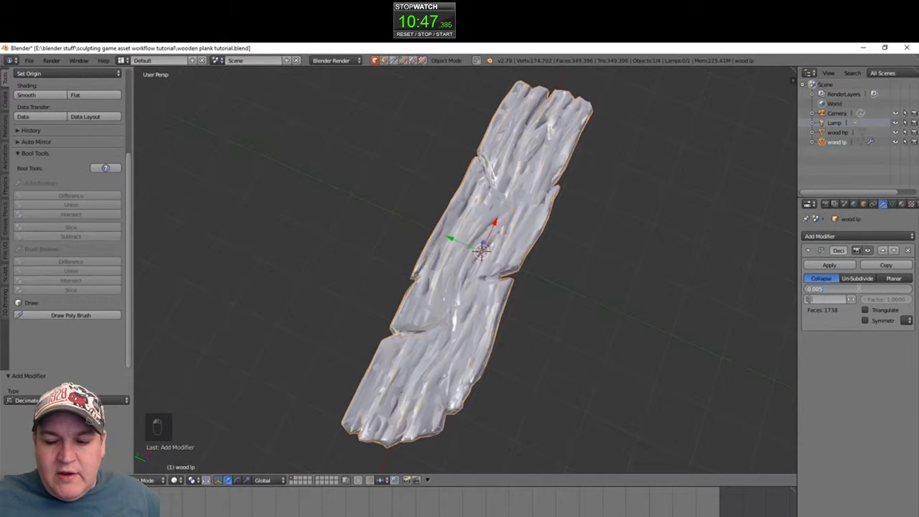
pyautogui.write('0.003')
pyautogui.press('Return')
pyautogui.moveTo(589, 288); pyautogui.dragTo(603, 300, button='middle')
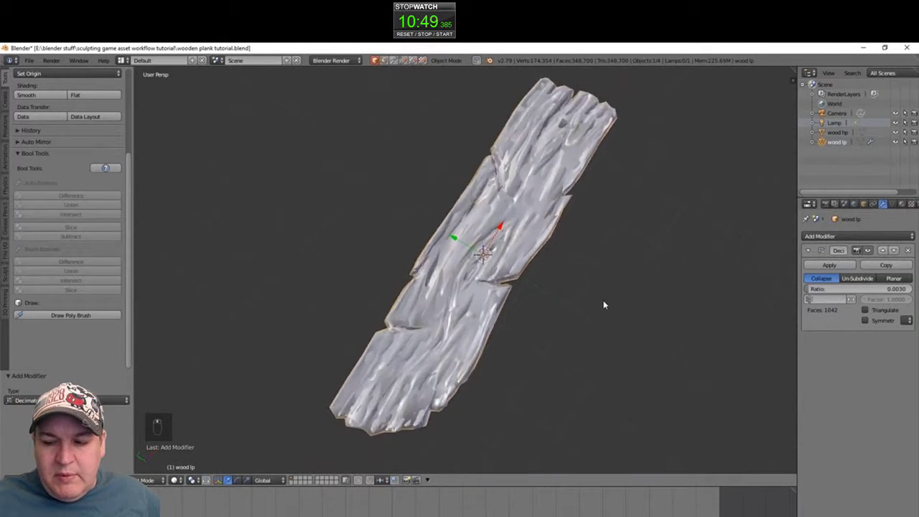
pyautogui.click(896, 132)
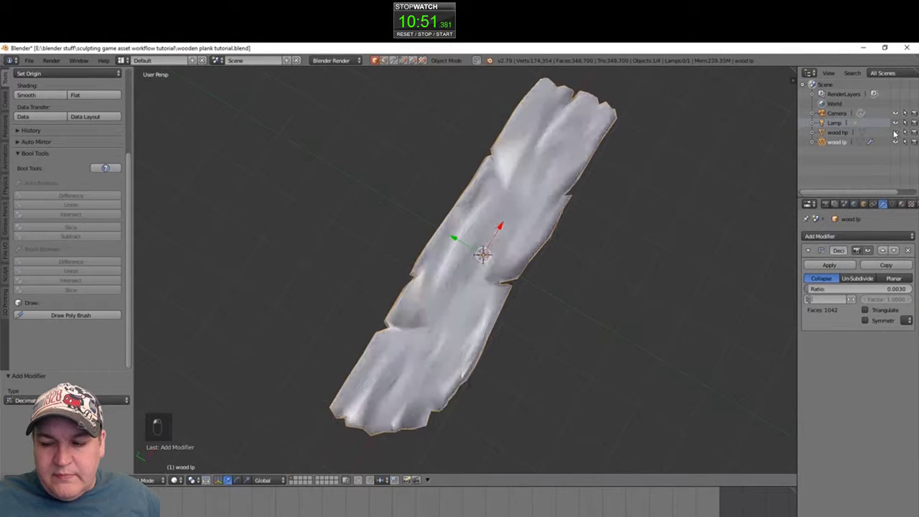
pyautogui.click(895, 134)
pyautogui.moveTo(611, 217); pyautogui.dragTo(686, 168, button='middle')
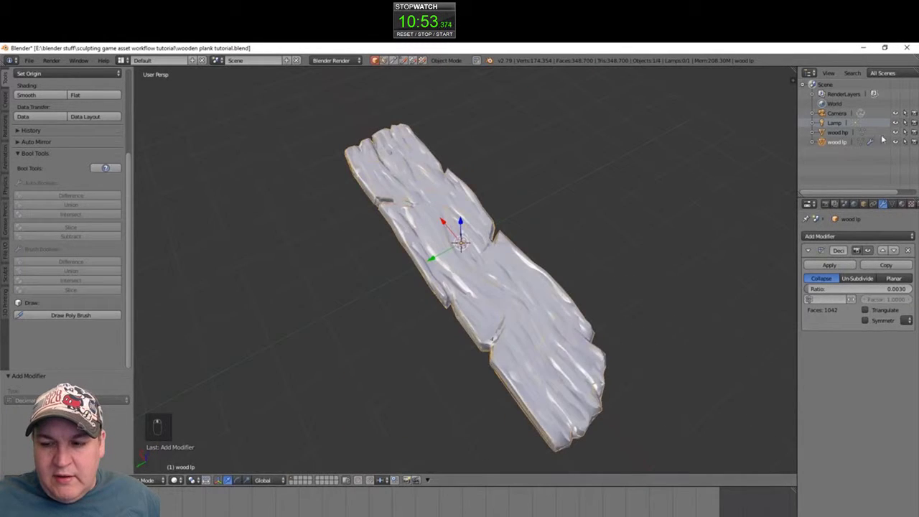
pyautogui.moveTo(769, 181); pyautogui.dragTo(792, 252, button='middle')
# Set the Decimate ratio of "wood lp" to 0.002 and compare its silhouette with the high-poly plank from several sides
pyautogui.click(838, 289)
pyautogui.write('0.002')
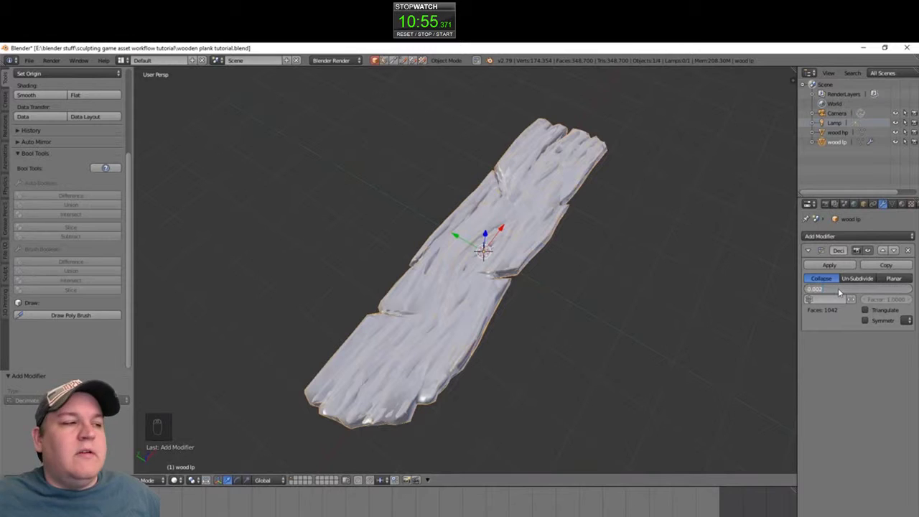
pyautogui.press('Return')
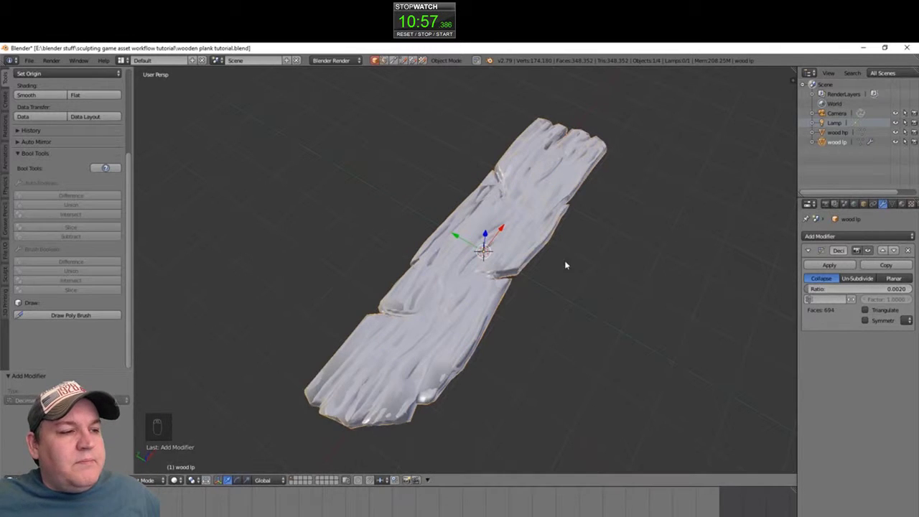
pyautogui.moveTo(565, 260); pyautogui.dragTo(692, 76, button='middle')
pyautogui.click(897, 134)
pyautogui.click(897, 134)
pyautogui.click(897, 133)
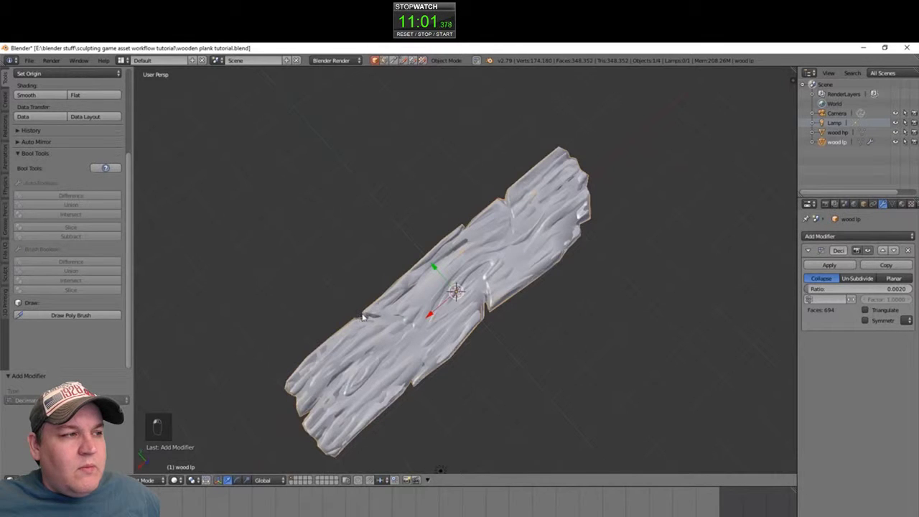
pyautogui.moveTo(528, 316); pyautogui.dragTo(440, 263, button='middle')
pyautogui.moveTo(591, 243); pyautogui.dragTo(497, 255, button='middle')
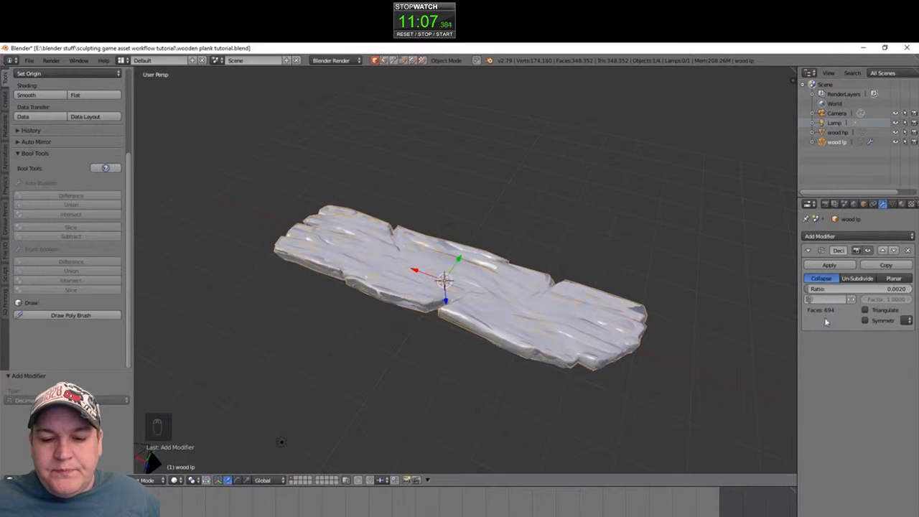
pyautogui.moveTo(590, 342)
pyautogui.mouseDown(button='middle')
pyautogui.moveTo(568, 338)
pyautogui.moveTo(590, 359)
pyautogui.mouseUp(button='middle')
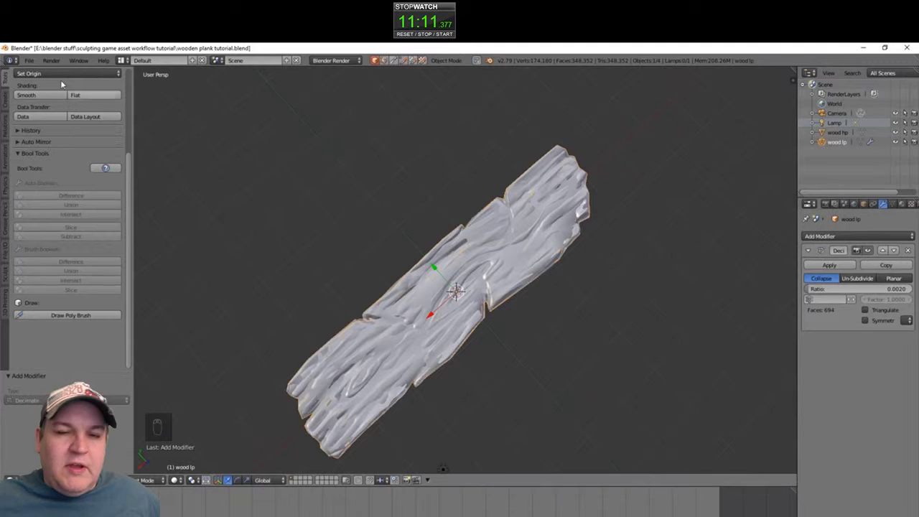
# Save the file under the new name "wooden plank tutorial decimate"
pyautogui.click(828, 265)
pyautogui.click(28, 60)
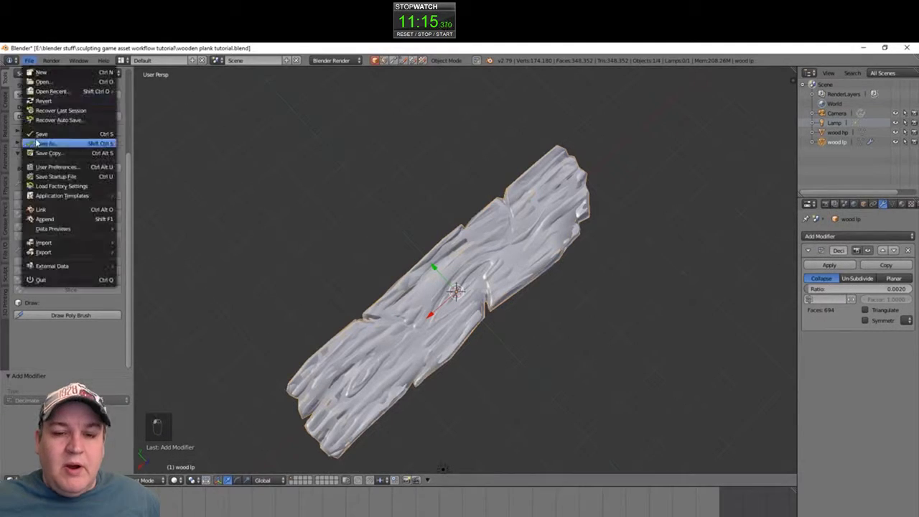
pyautogui.click(65, 141)
pyautogui.write('mate')
pyautogui.press('Return')
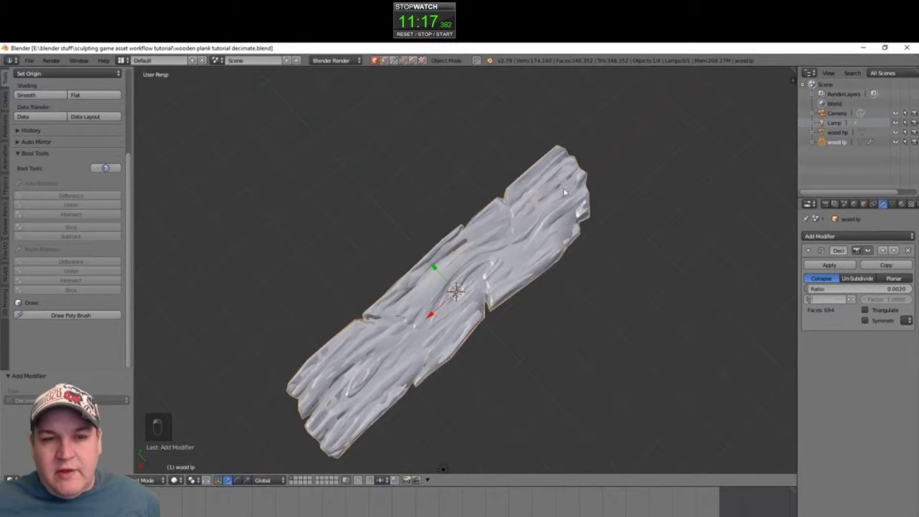
pyautogui.click(29, 60)
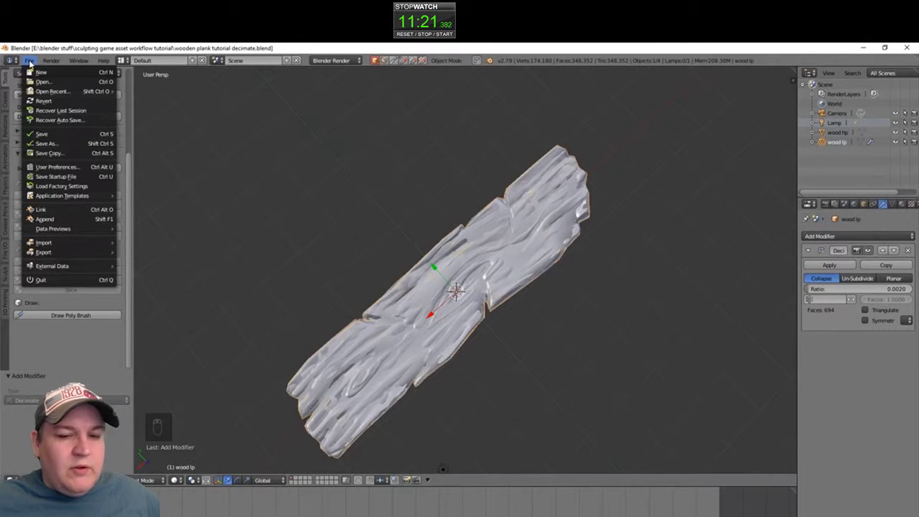
pyautogui.click(59, 120)
pyautogui.press('Return')
pyautogui.press('Return')
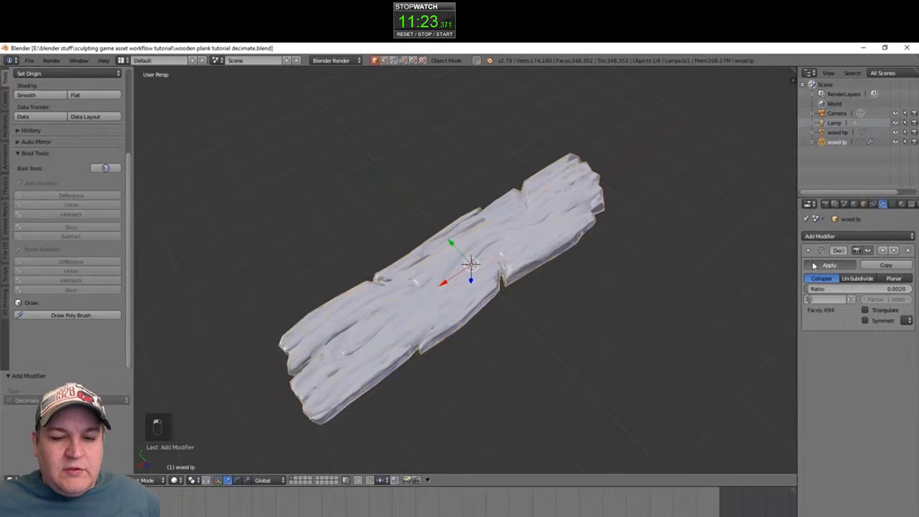
# Apply the Decimate modifier to the "wood lp" plank and enter Edit Mode to examine its triangulated mesh
pyautogui.click(830, 265)
pyautogui.moveTo(387, 337); pyautogui.dragTo(430, 281, button='middle')
pyautogui.moveTo(431, 337); pyautogui.dragTo(502, 246, button='middle')
pyautogui.moveTo(470, 212); pyautogui.dragTo(423, 279, button='middle')
pyautogui.press('Tab')
pyautogui.press('Tab')
pyautogui.press('Tab')
pyautogui.scroll(4, 422, 280)
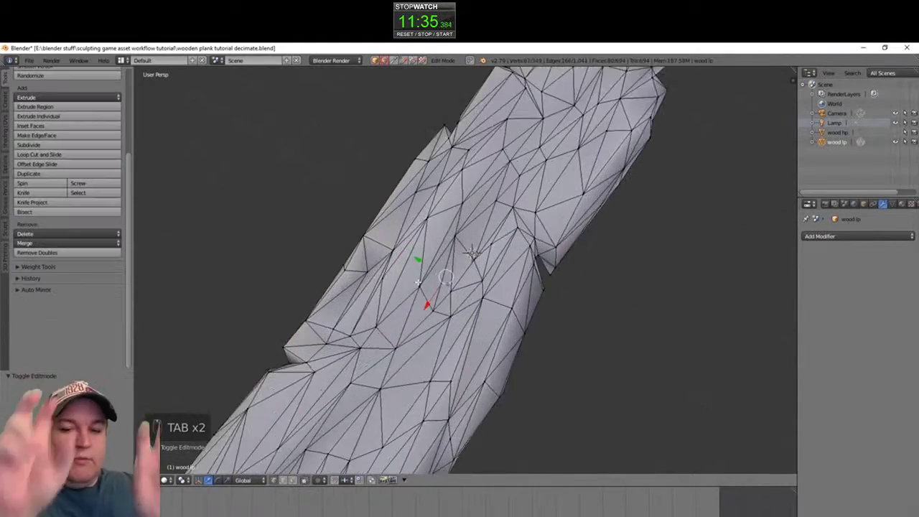
pyautogui.moveTo(402, 316); pyautogui.dragTo(420, 290, button='middle')
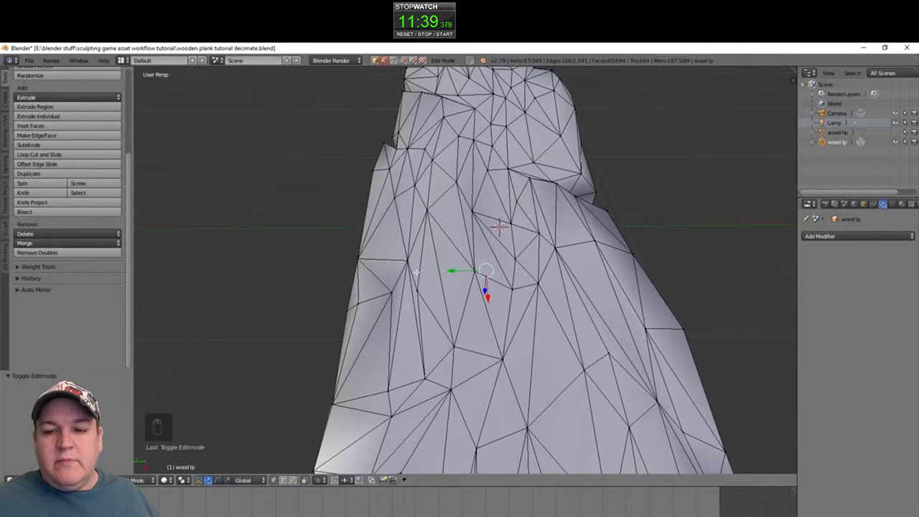
# Knife a short cut across the long thin triangles near the plank's long side edge
pyautogui.moveTo(416, 271); pyautogui.dragTo(423, 290, button='middle')
pyautogui.press('k')
pyautogui.click(395, 301)
pyautogui.press('space')
# In edge select mode, select the four surplus long edges around the new cut and dissolve them
pyautogui.hotkey('ctrl', 'Tab')
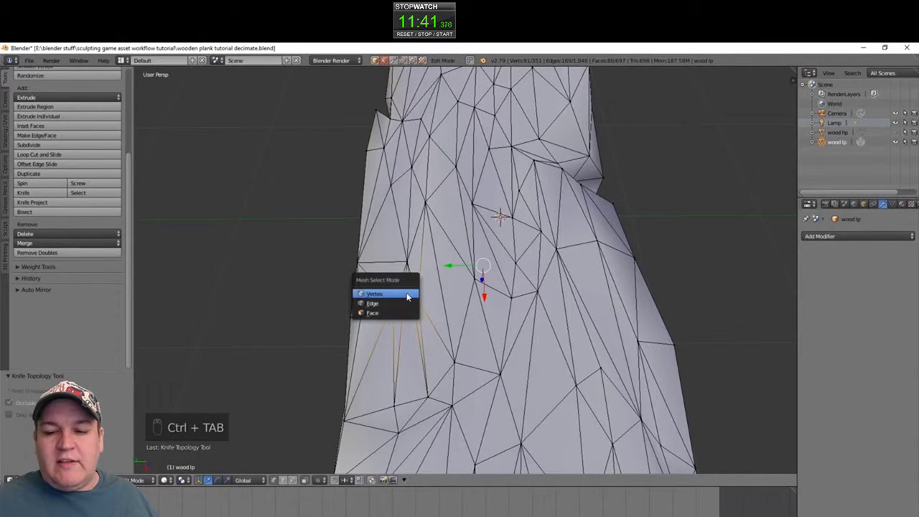
pyautogui.click(409, 303)
pyautogui.rightClick(408, 290)
pyautogui.keyDown('shift'); pyautogui.rightClick(410, 304); pyautogui.keyUp('shift')
pyautogui.keyDown('shift'); pyautogui.rightClick(416, 310); pyautogui.keyUp('shift')
pyautogui.keyDown('shift'); pyautogui.rightClick(403, 312); pyautogui.keyUp('shift')
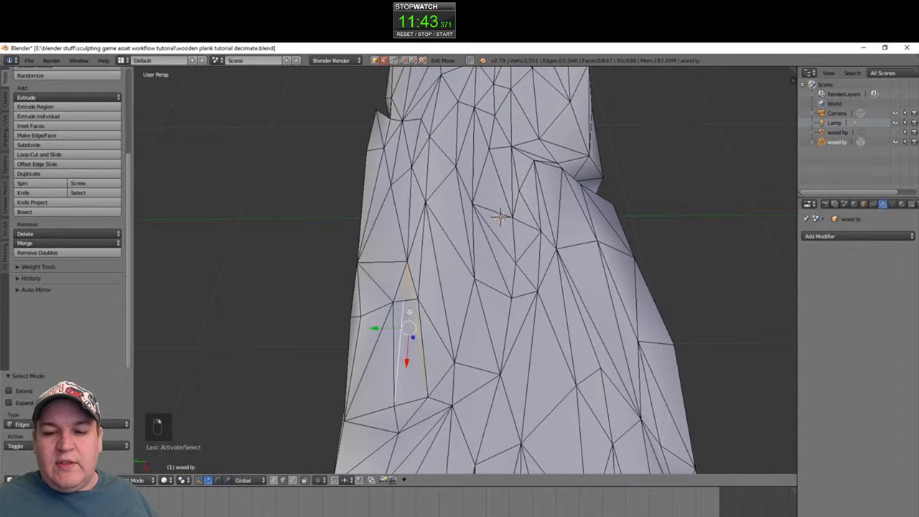
pyautogui.press('Delete')
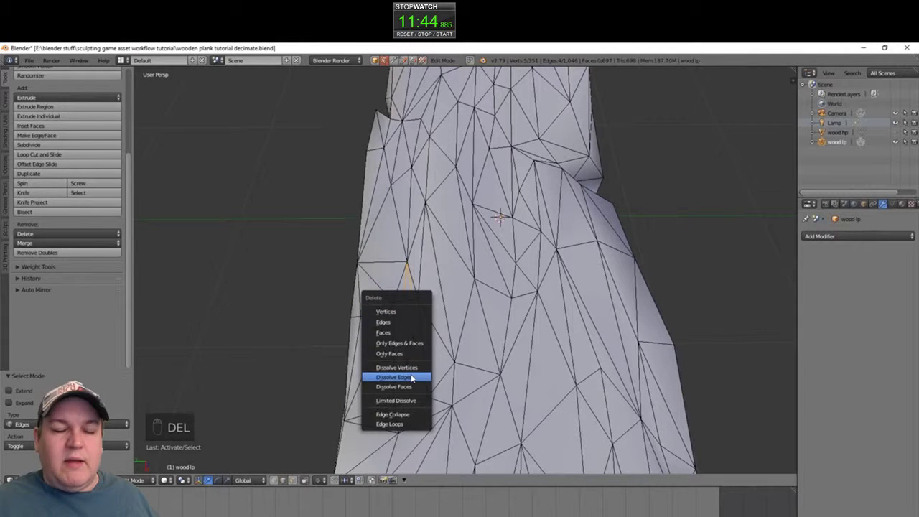
pyautogui.click(413, 379)
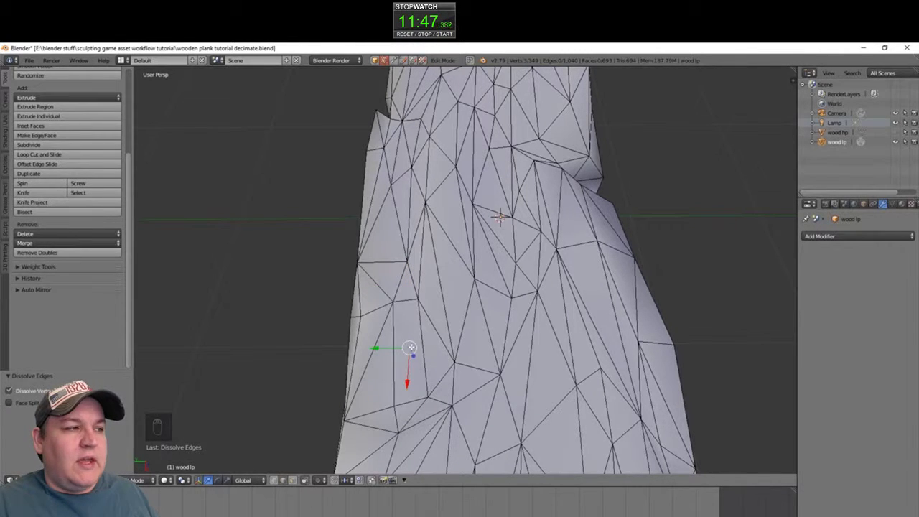
# Check the cleaned-up area outside Edit Mode, return to Edit Mode and reset the stopwatch
pyautogui.moveTo(501, 217); pyautogui.dragTo(456, 316, button='middle')
pyautogui.press('Tab')
pyautogui.press('Tab')
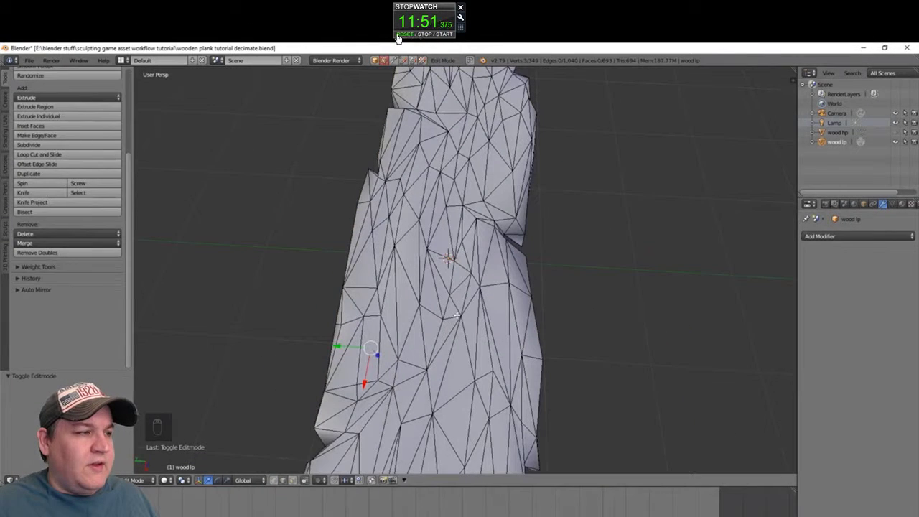
pyautogui.click(403, 35)
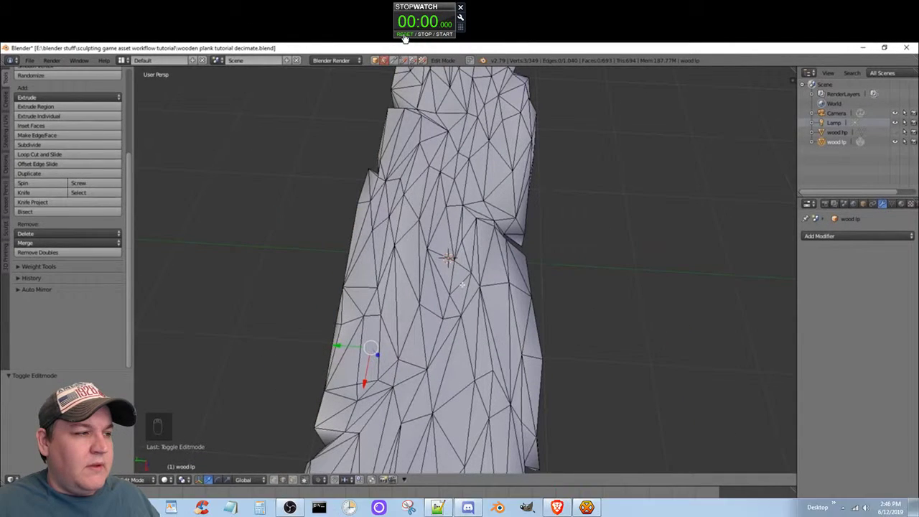
# Select a single edge beside the 3D cursor near the middle of the low-poly plank
pyautogui.moveTo(462, 325); pyautogui.dragTo(428, 241, button='middle')
pyautogui.moveTo(547, 224); pyautogui.dragTo(457, 241, button='middle')
pyautogui.scroll(1, 472, 231)
pyautogui.rightClick(470, 168)
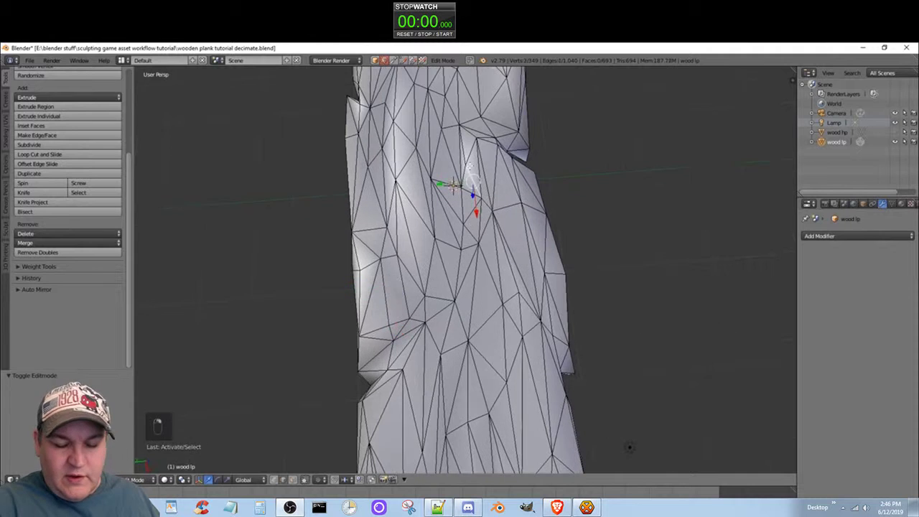